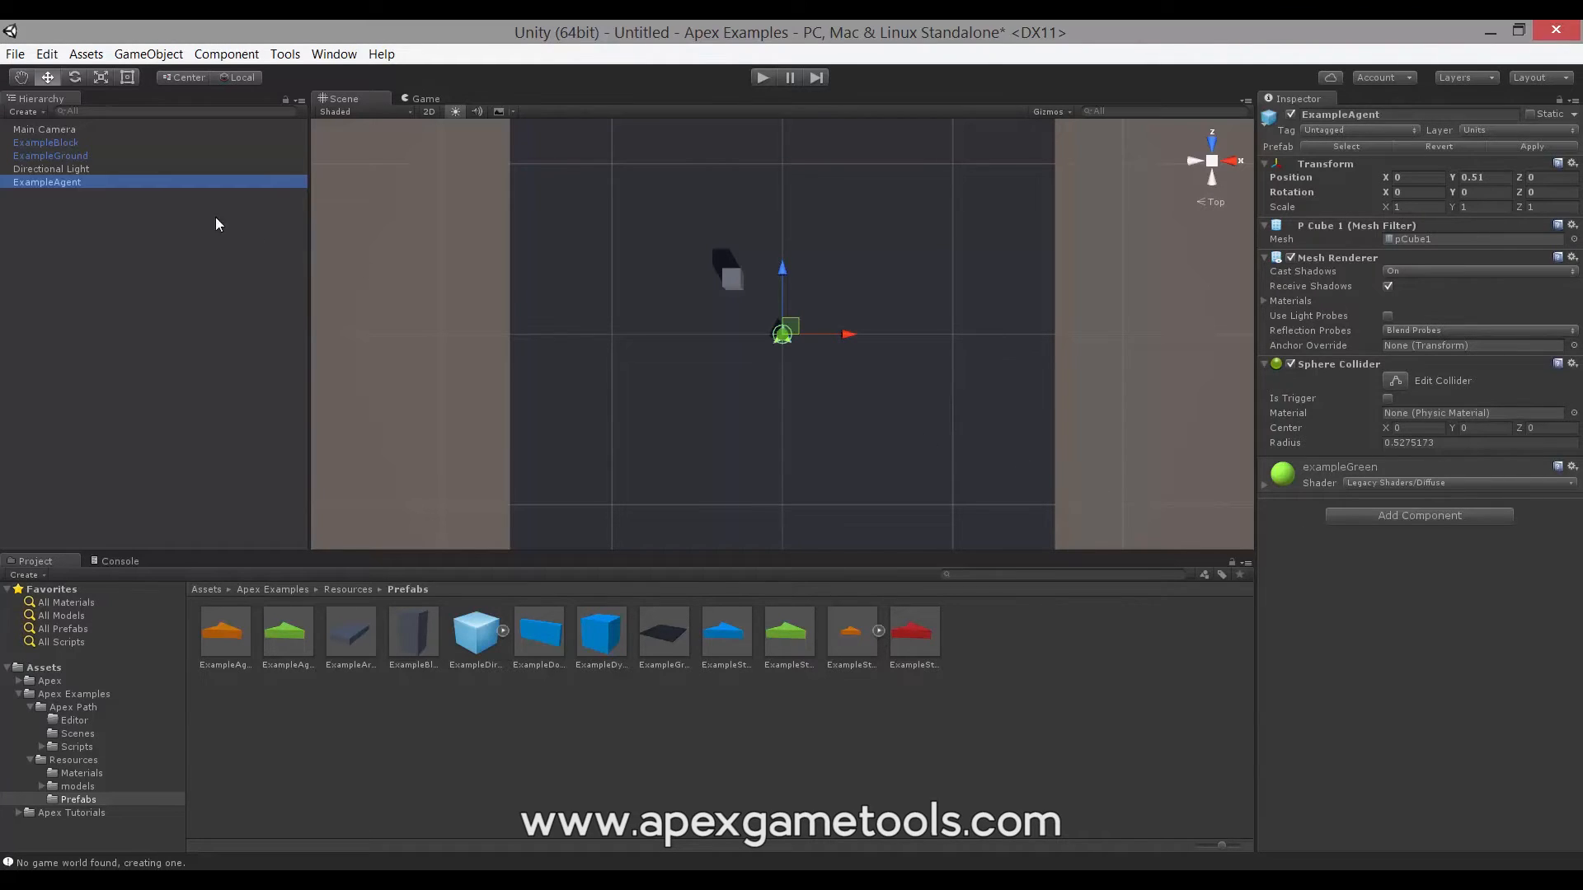
- Add Apex's Navigating Unit with Selection quick start to ExampleAgent from Quick Starts > Navigation
left_click(1409, 512)
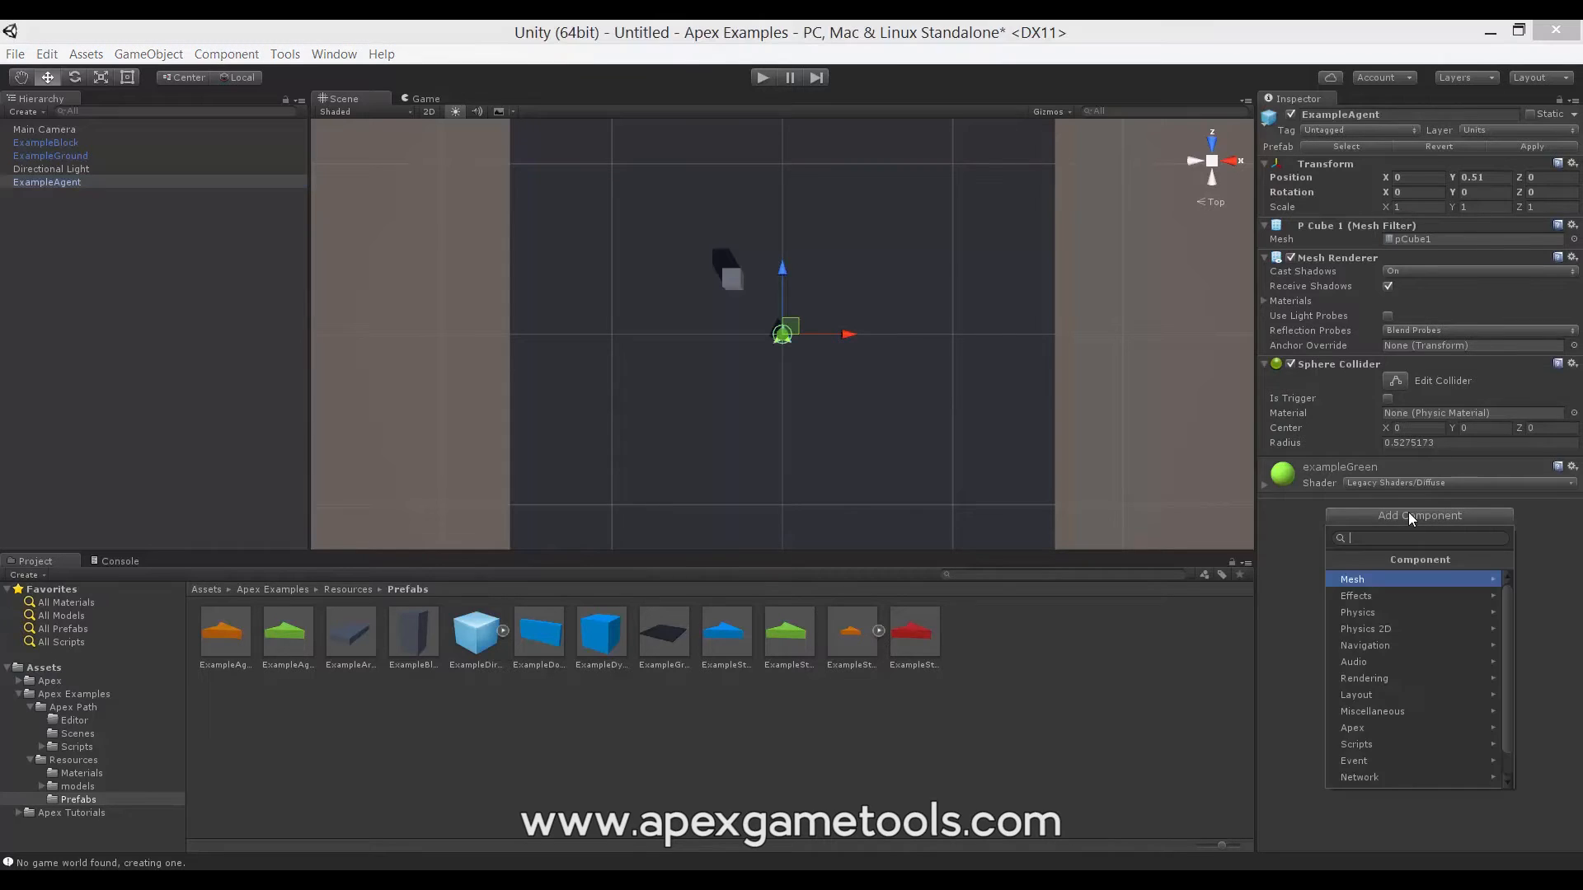
left_click(1378, 725)
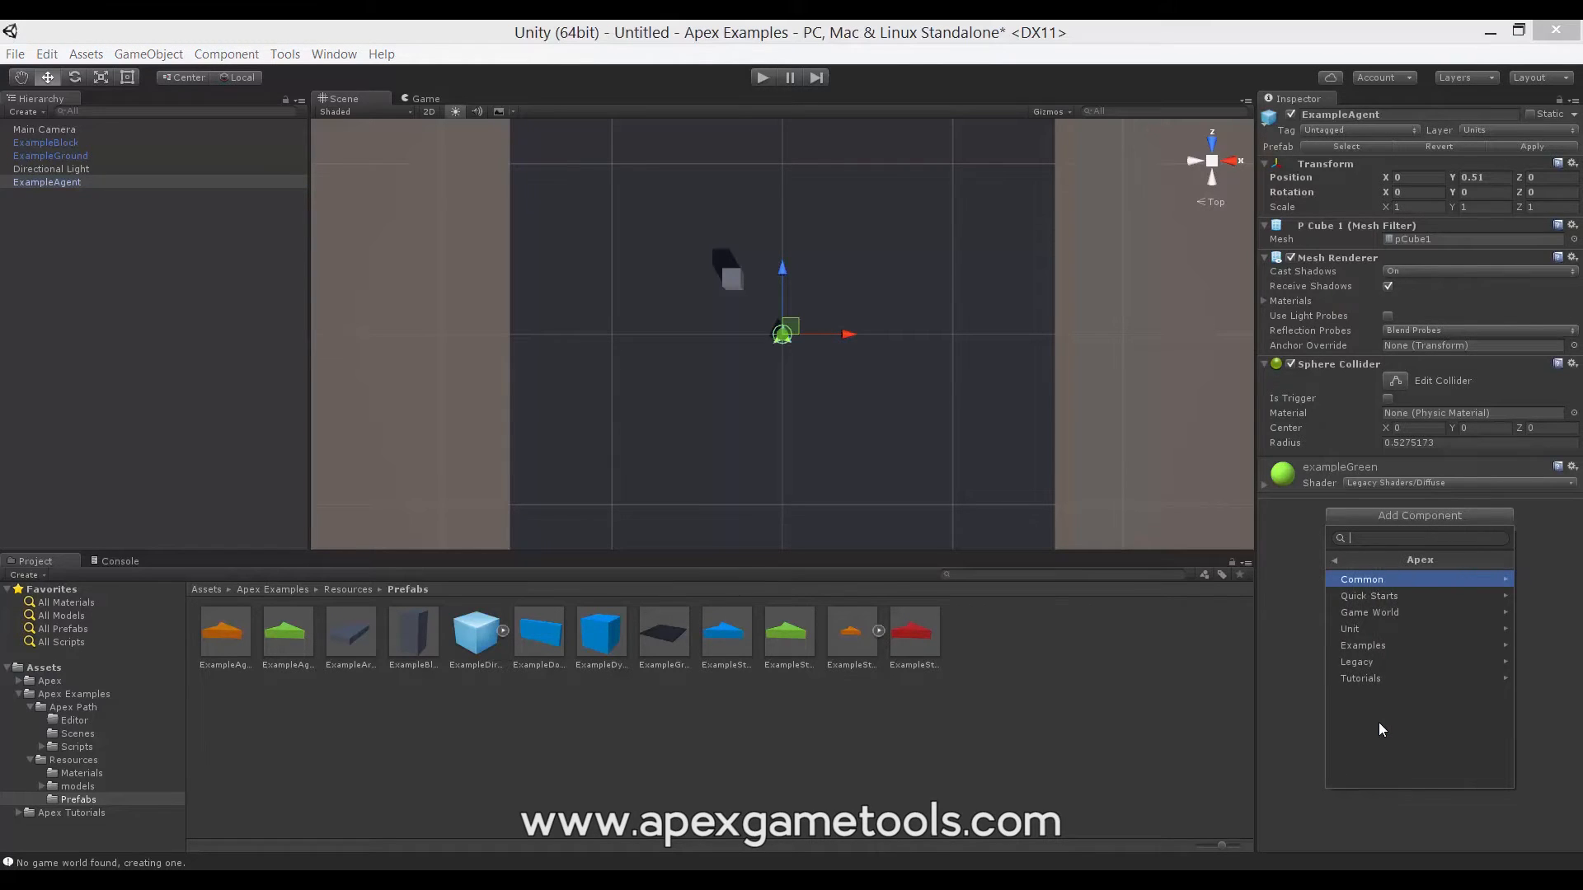
left_click(1384, 596)
left_click(1382, 582)
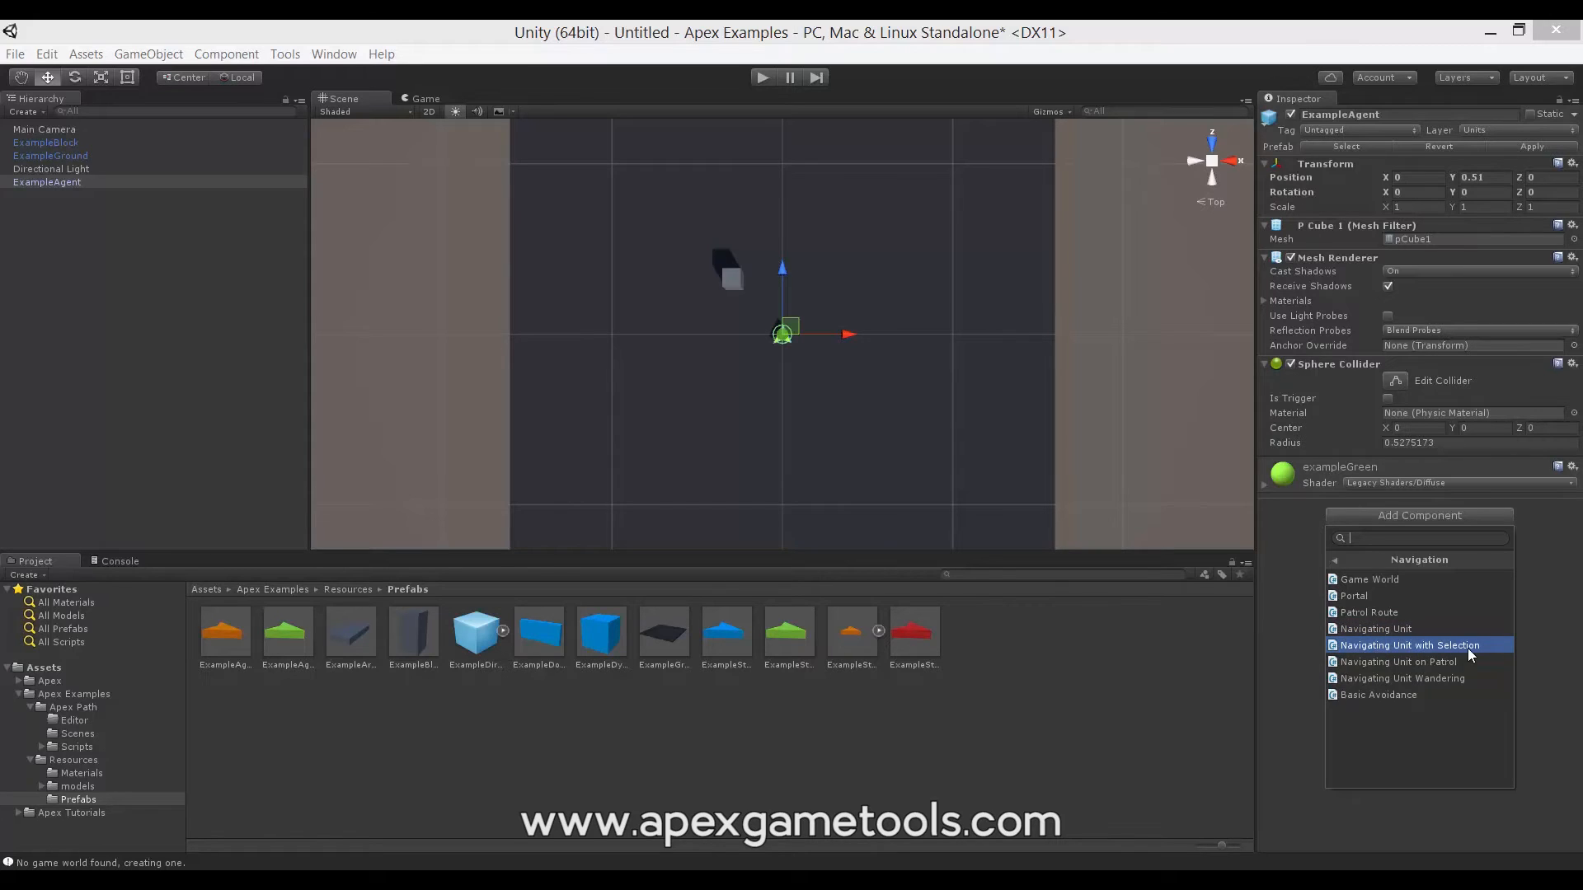
left_click(1367, 645)
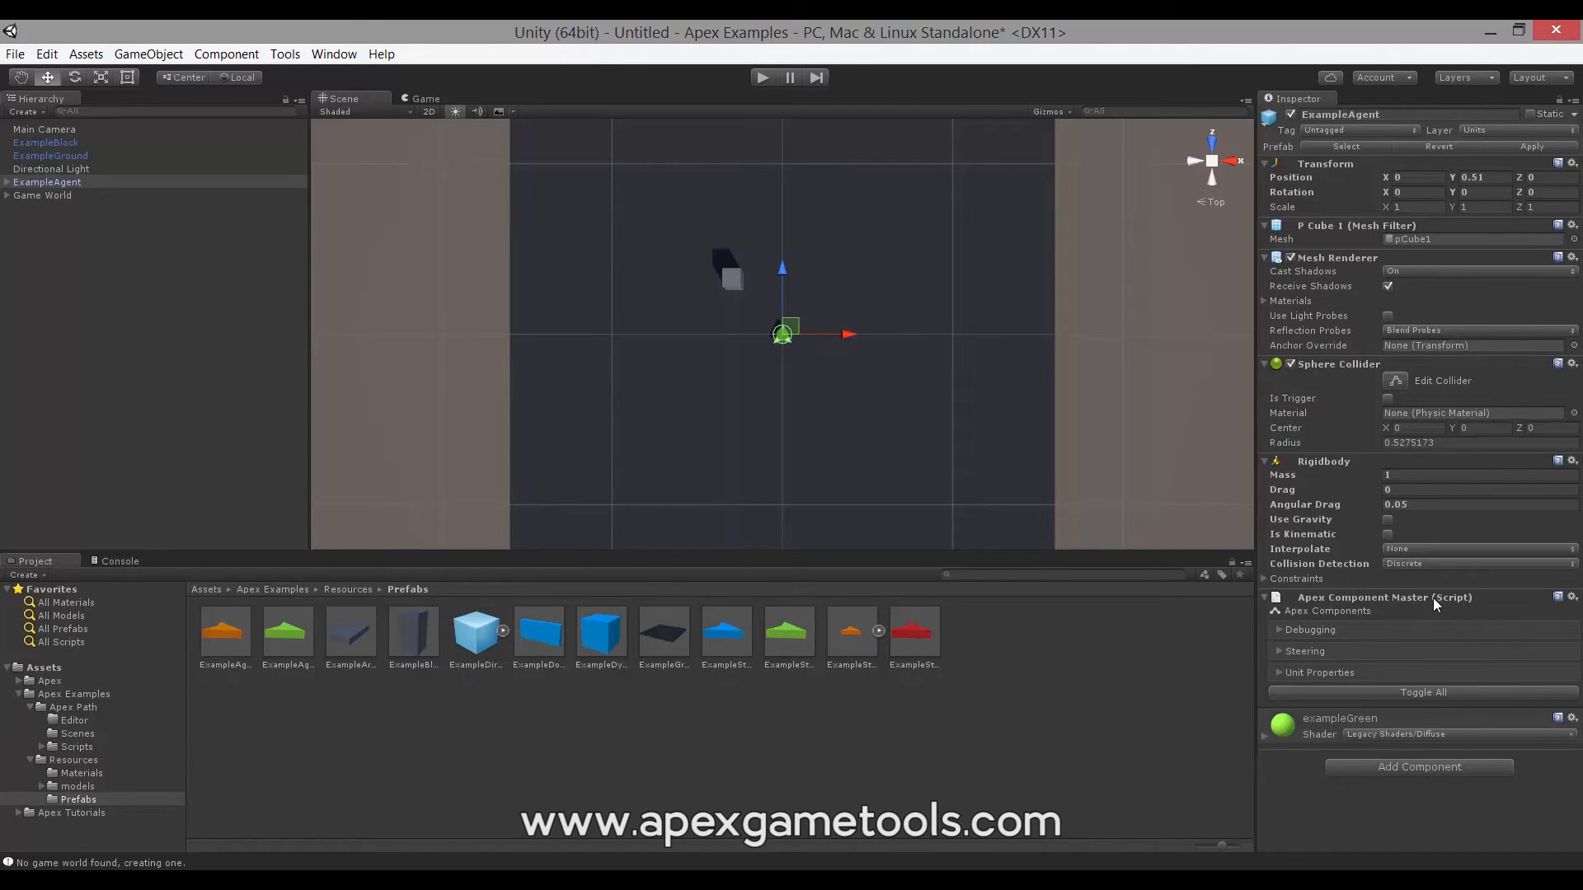
left_click(1278, 653)
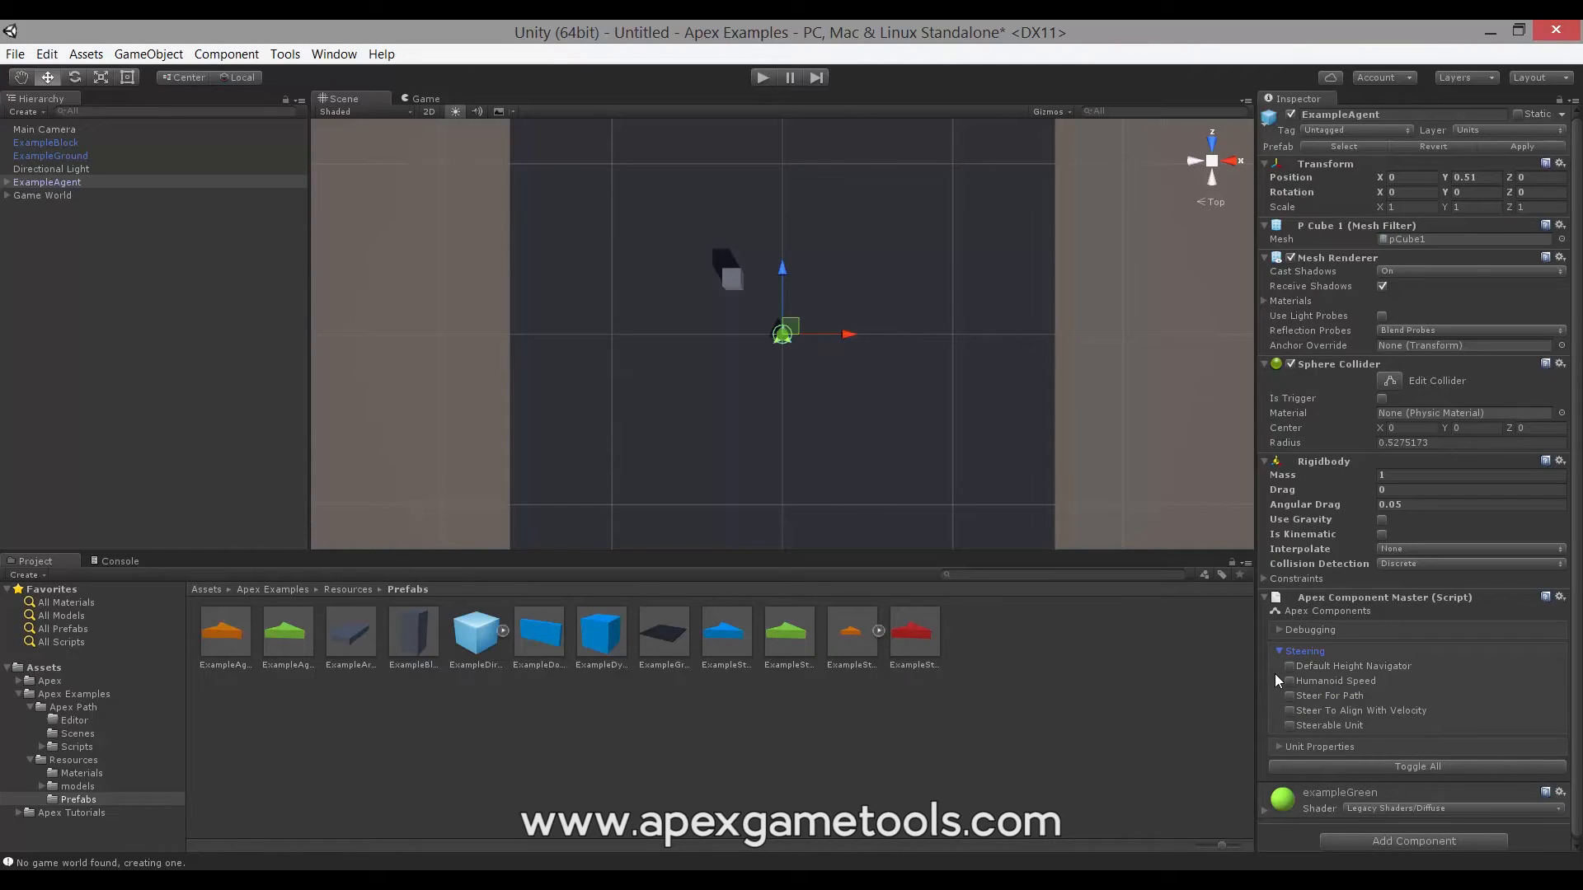
scroll(1275, 674, "down", 1)
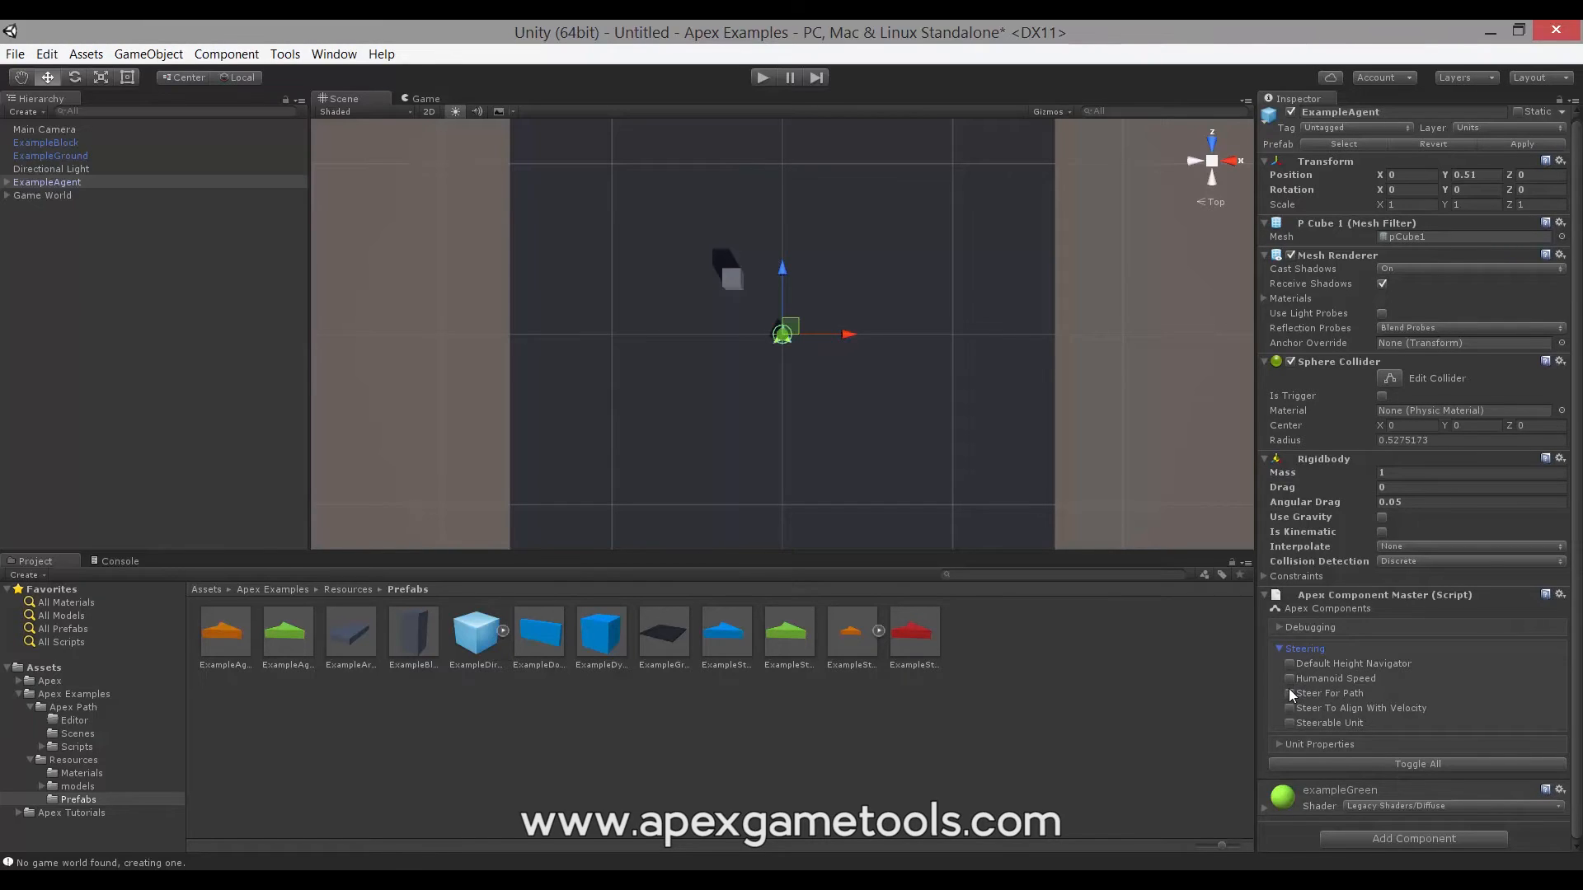
left_click(1289, 691)
scroll(1316, 686, "down", 3)
scroll(1316, 686, "down", 2)
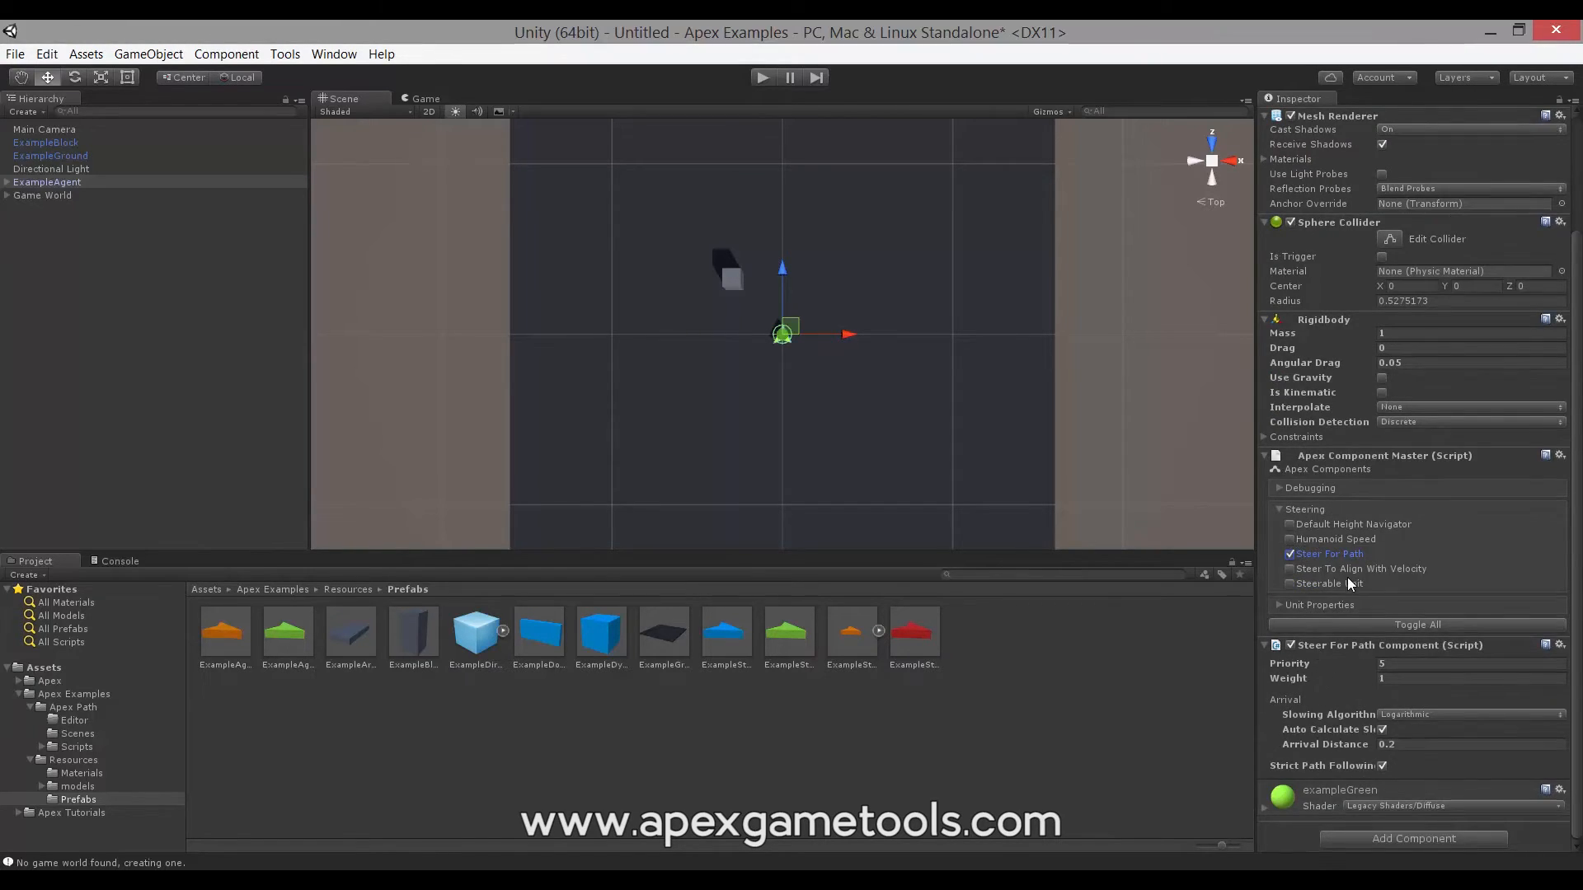
scroll(1347, 577, "up", 2)
left_click(1289, 605)
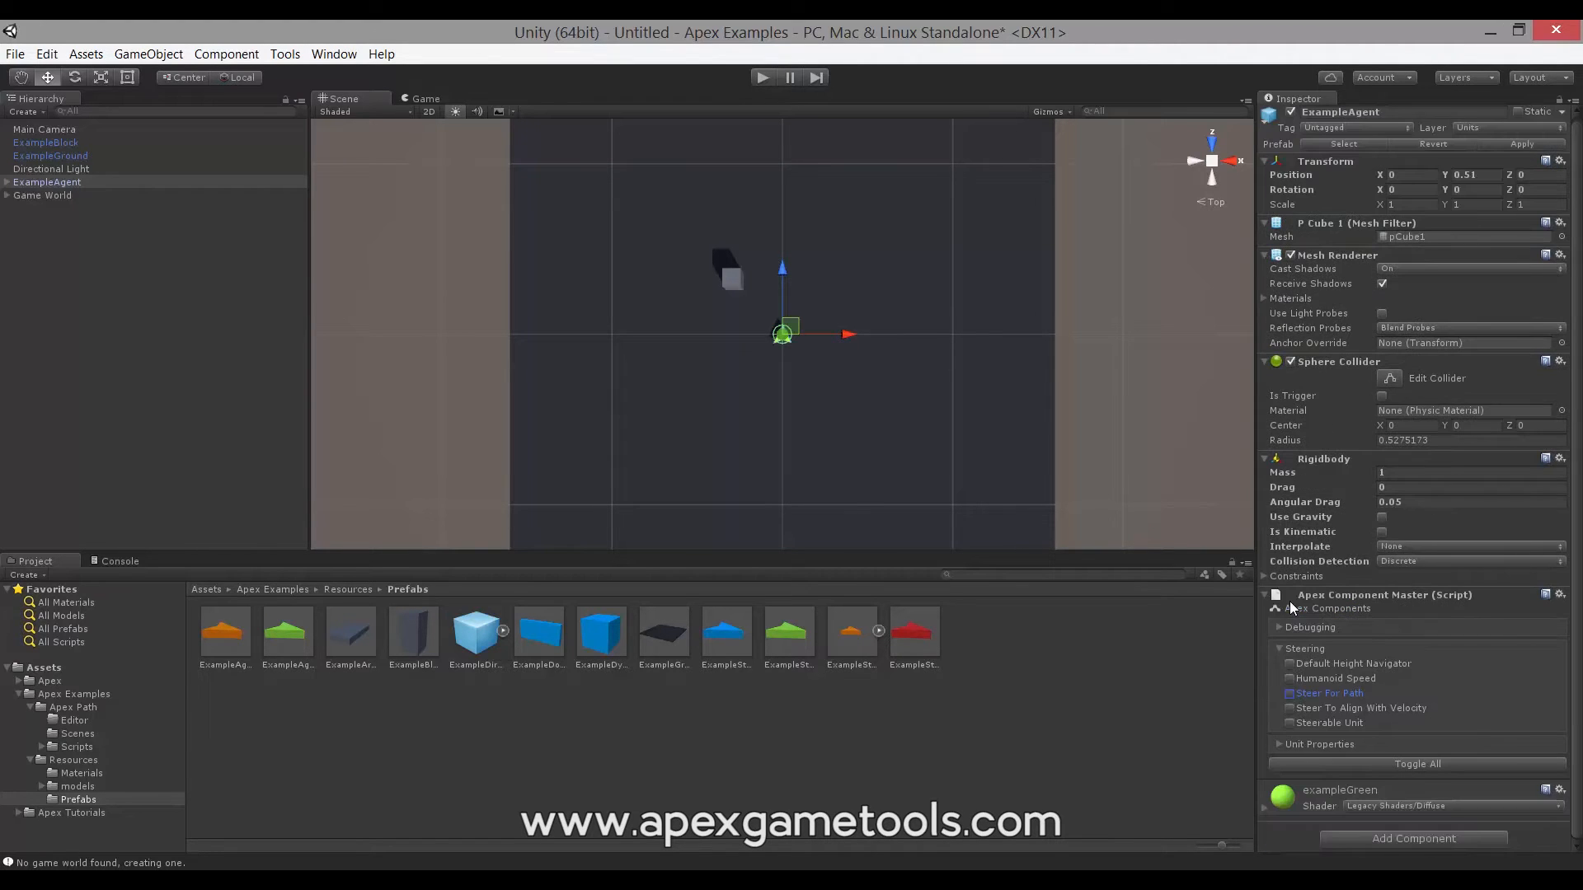
left_click(1280, 649)
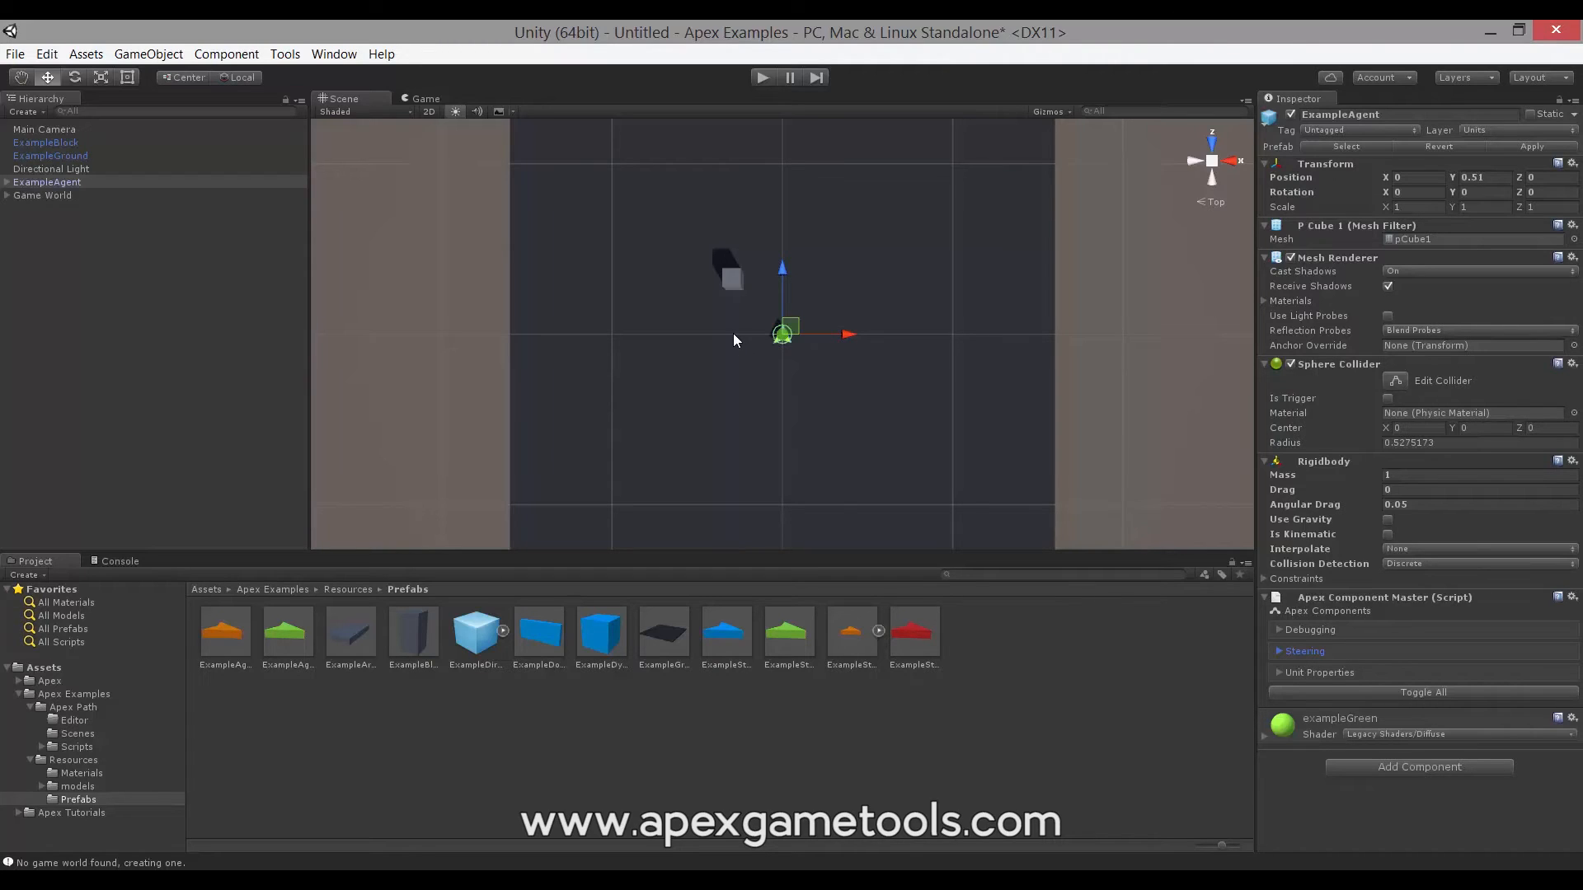
- Select Game World to view its components and the red navigation grid over the ground
left_click(37, 195)
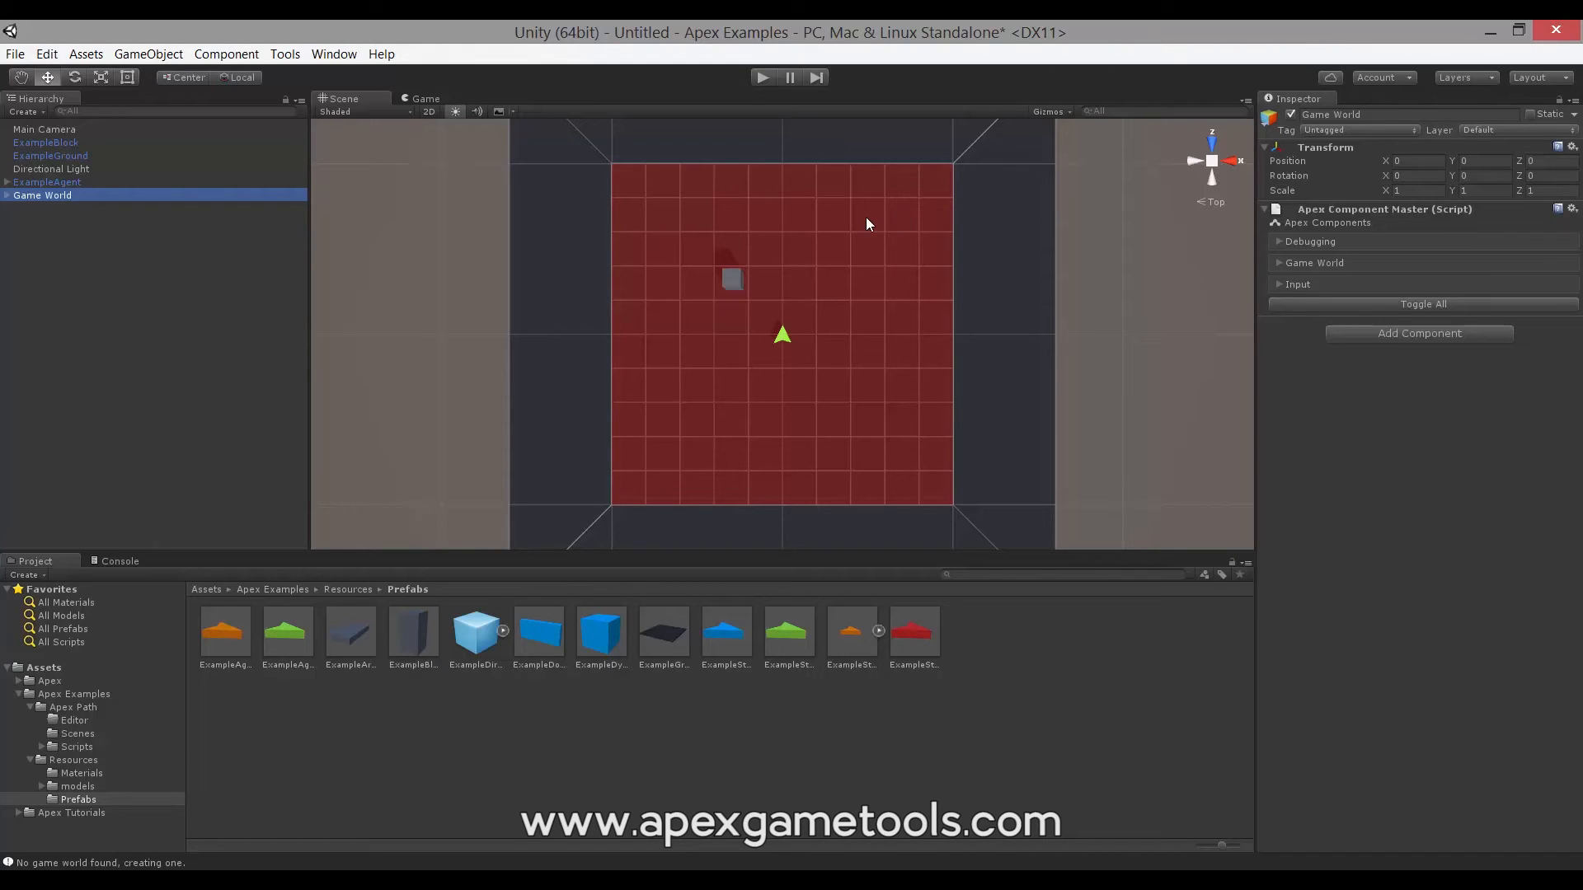
left_click(1485, 76)
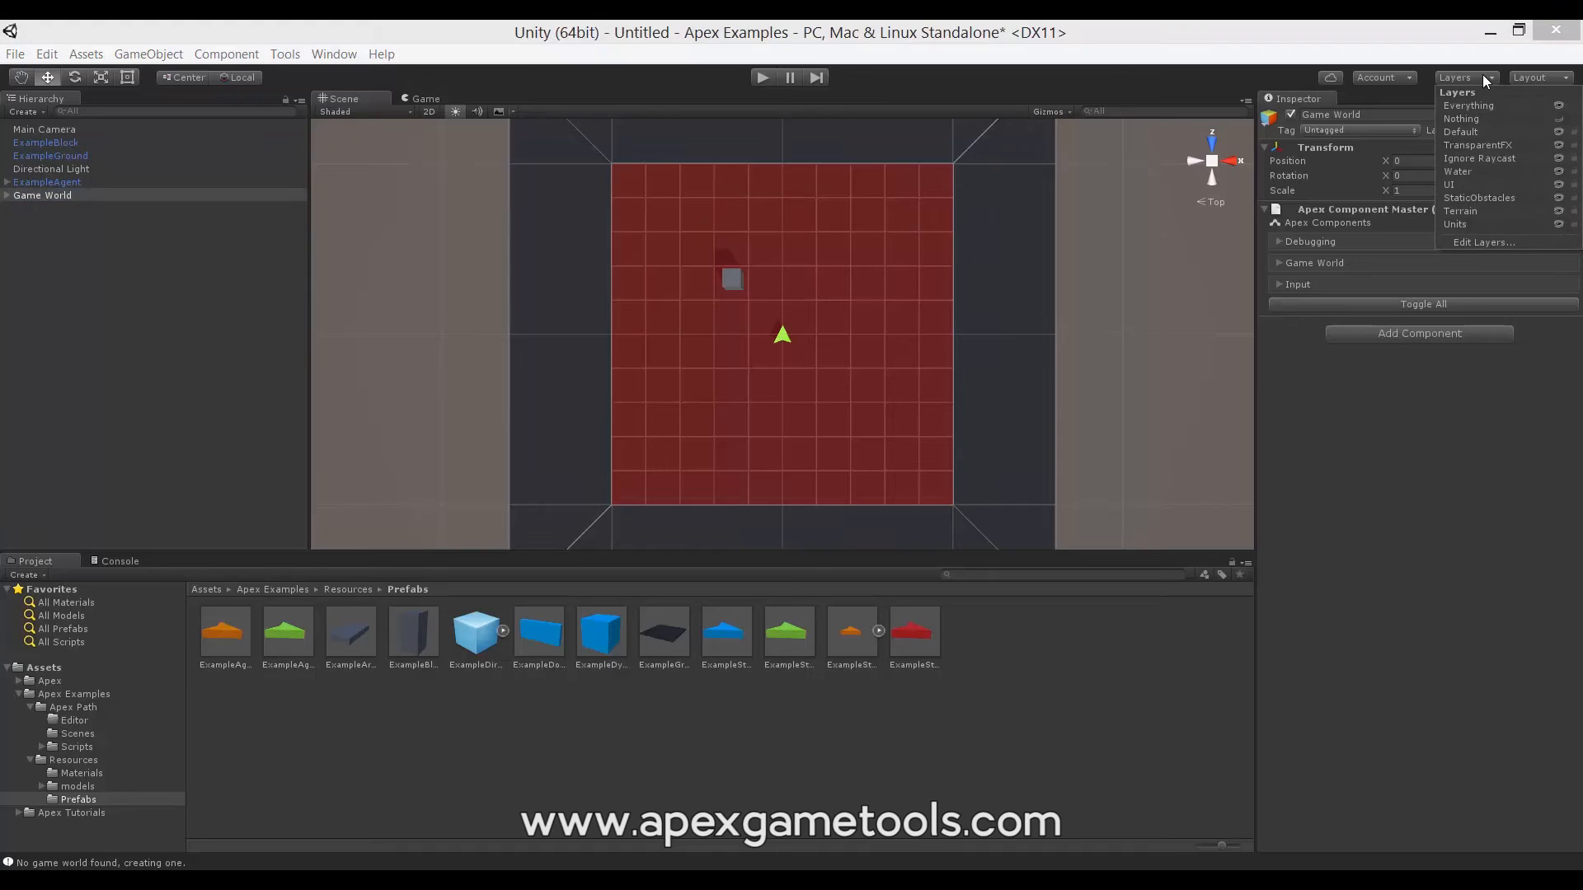
left_click(1495, 244)
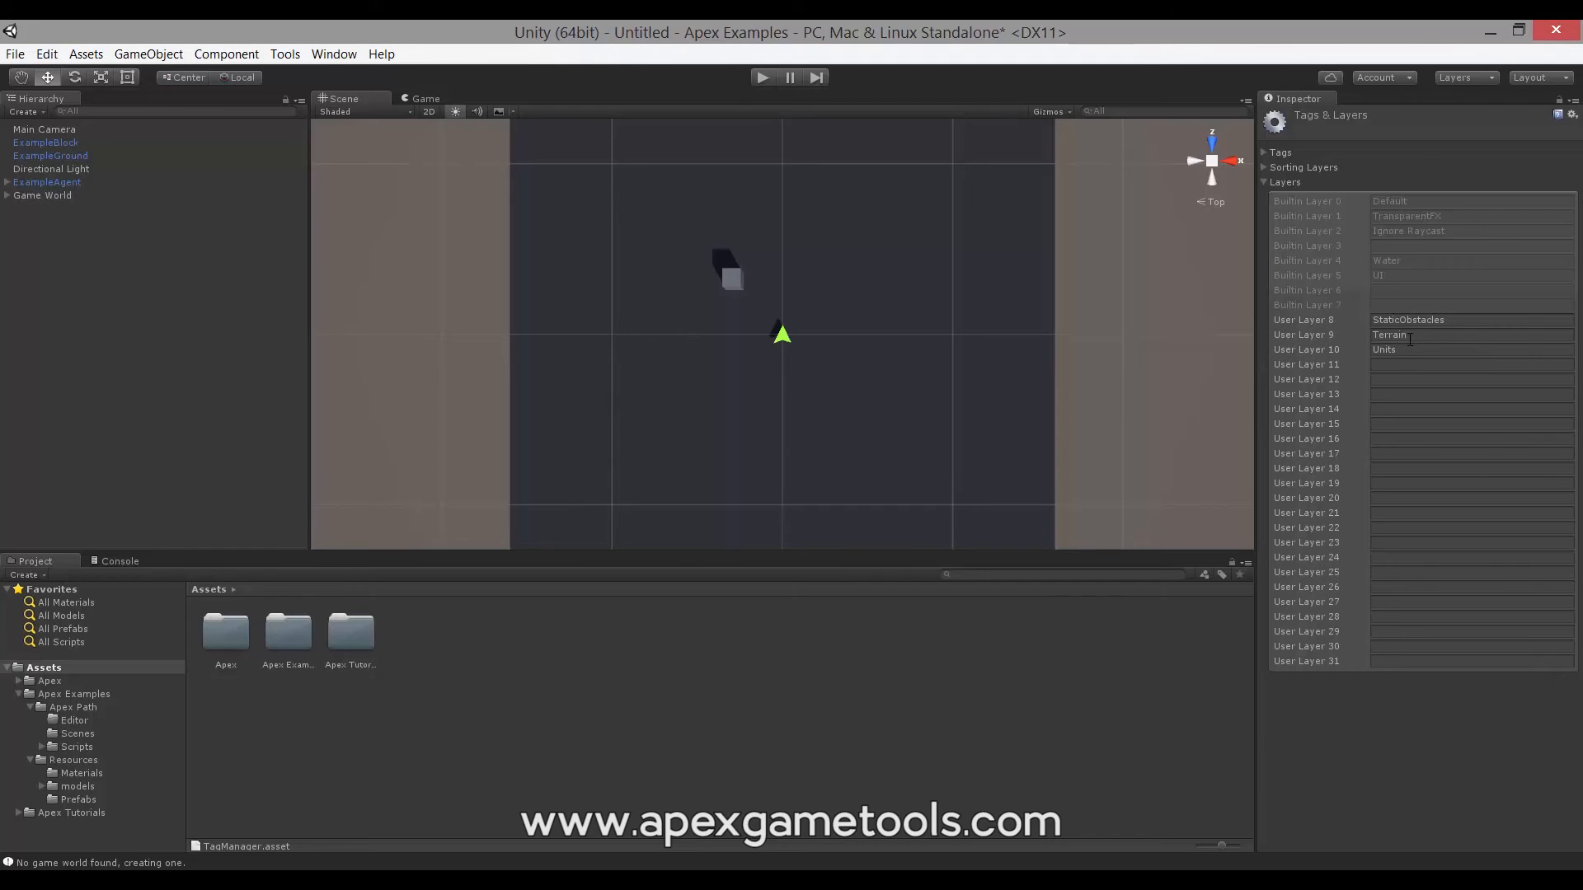
left_click(46, 196)
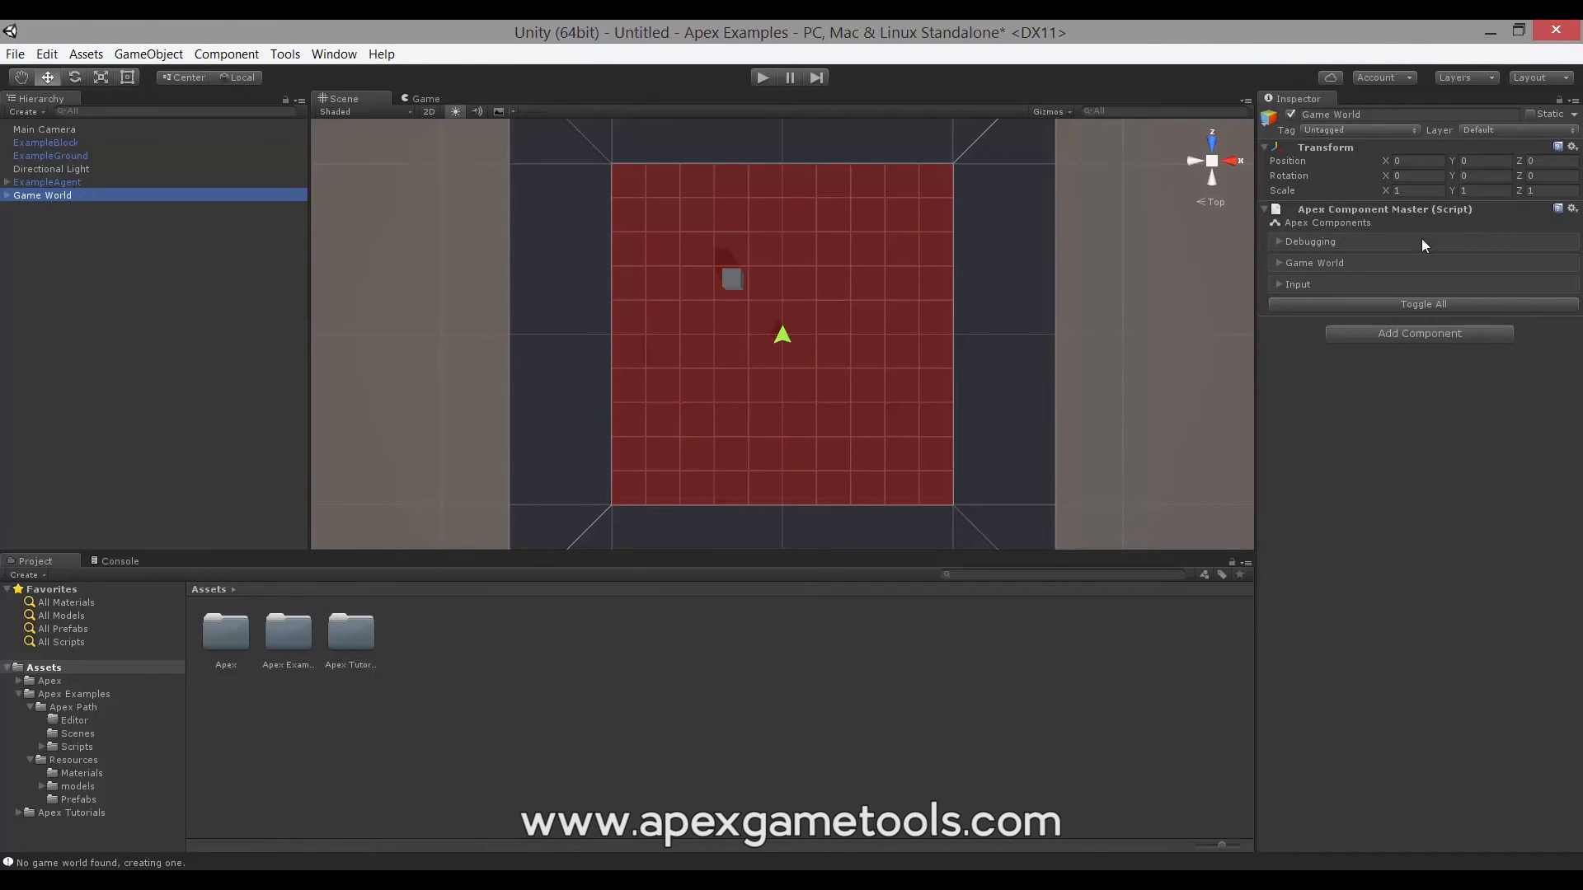
- Expand Game World in Apex Component Master and tick Layer Mapping to add it
left_click(1279, 262)
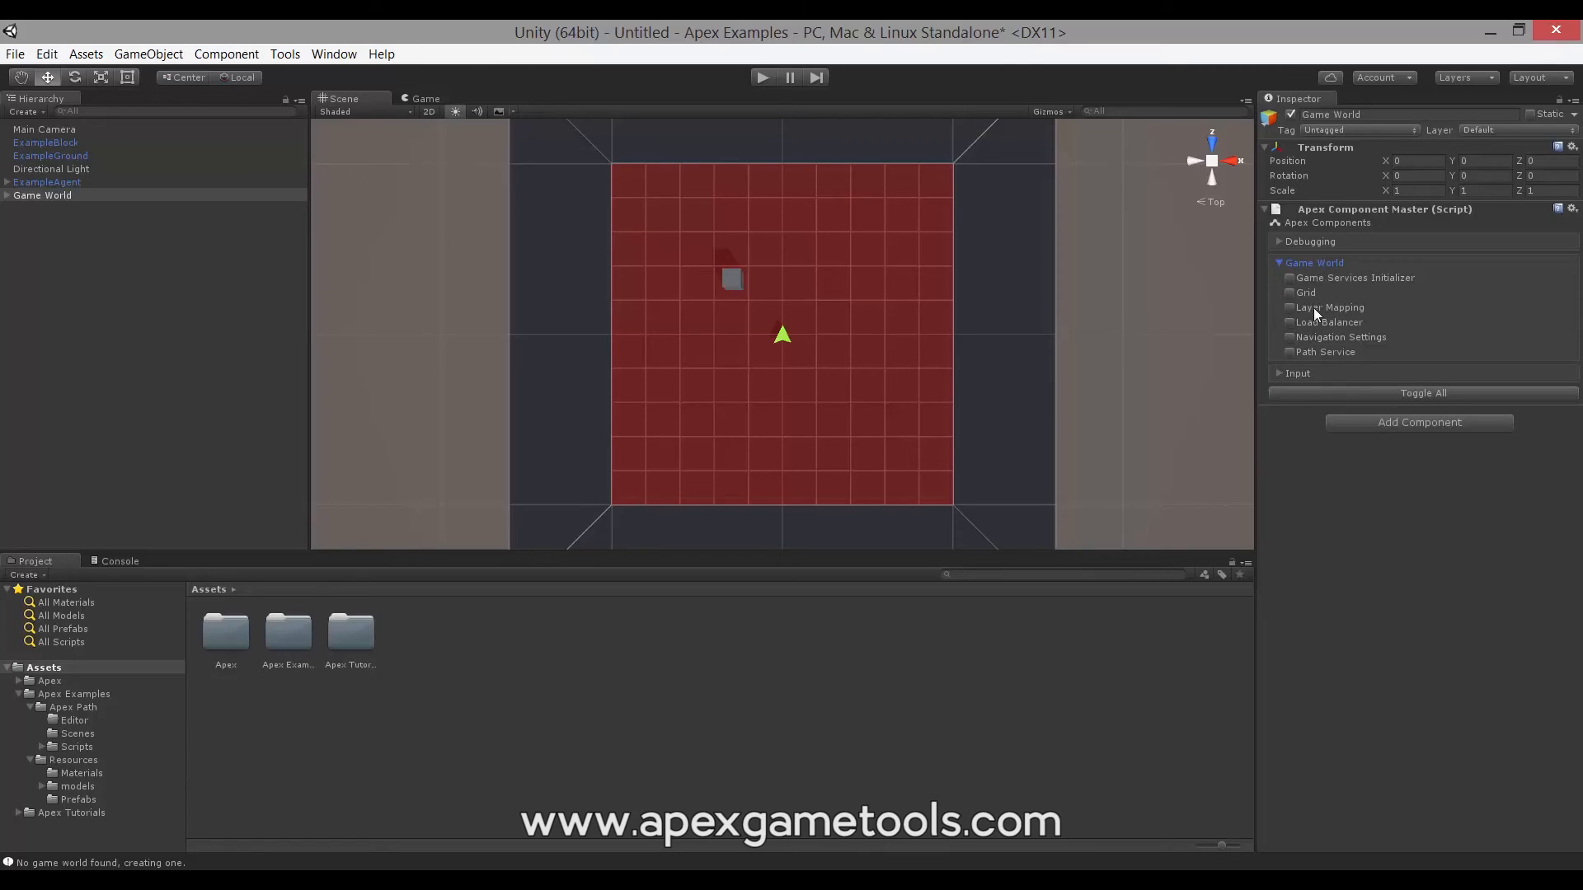
left_click(1291, 307)
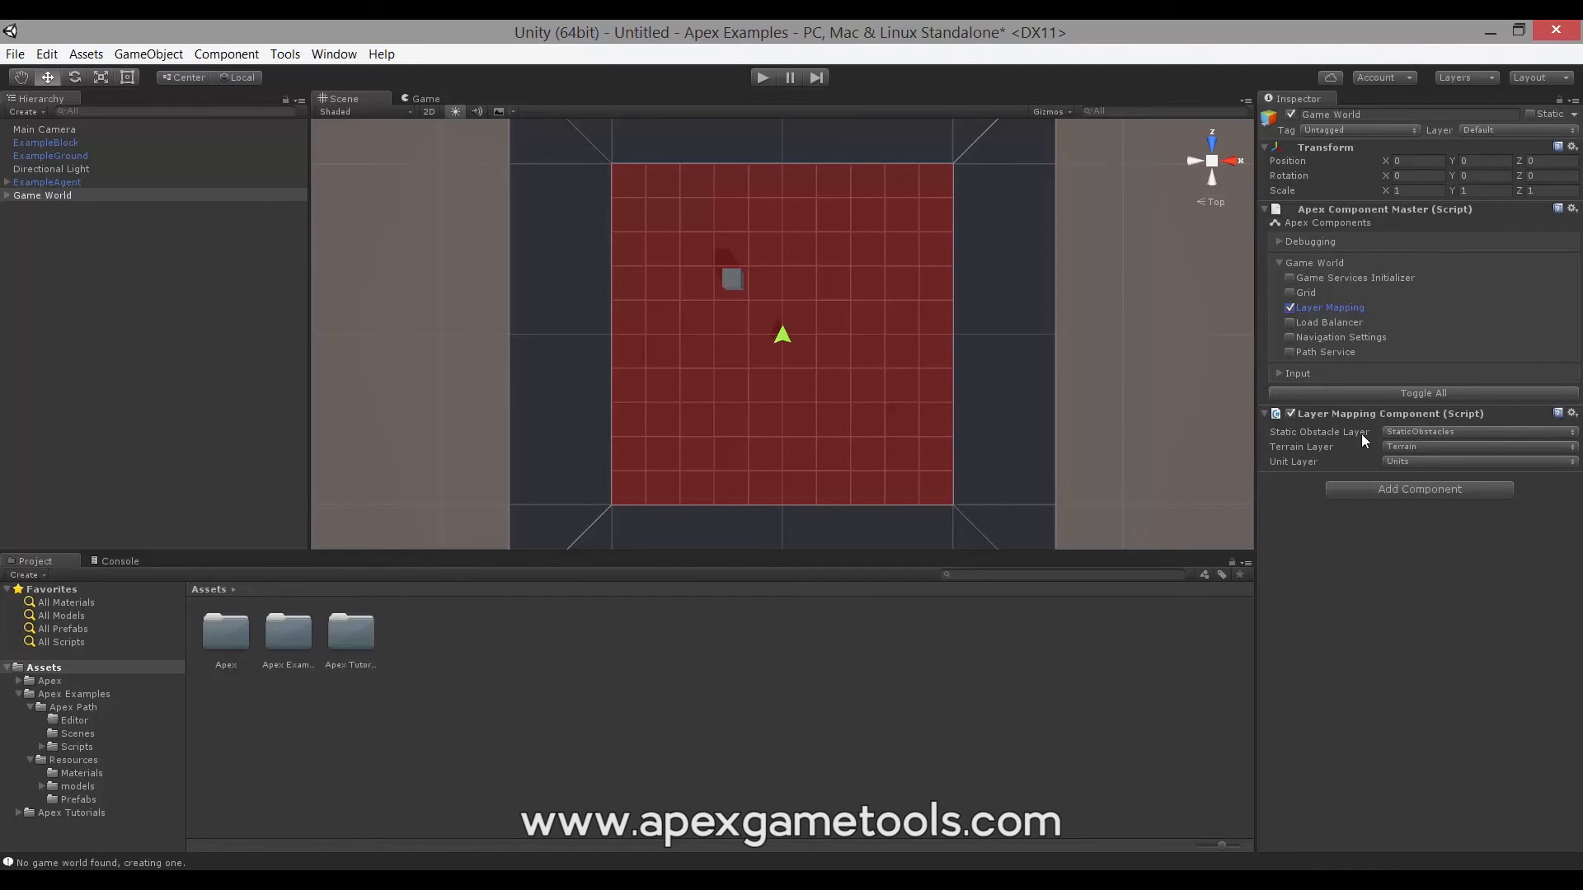
mouse_move(1318, 435)
- Put ExampleGround on the Terrain layer and ExampleBlock on StaticObstacles, then select ExampleAgent
left_click(69, 157)
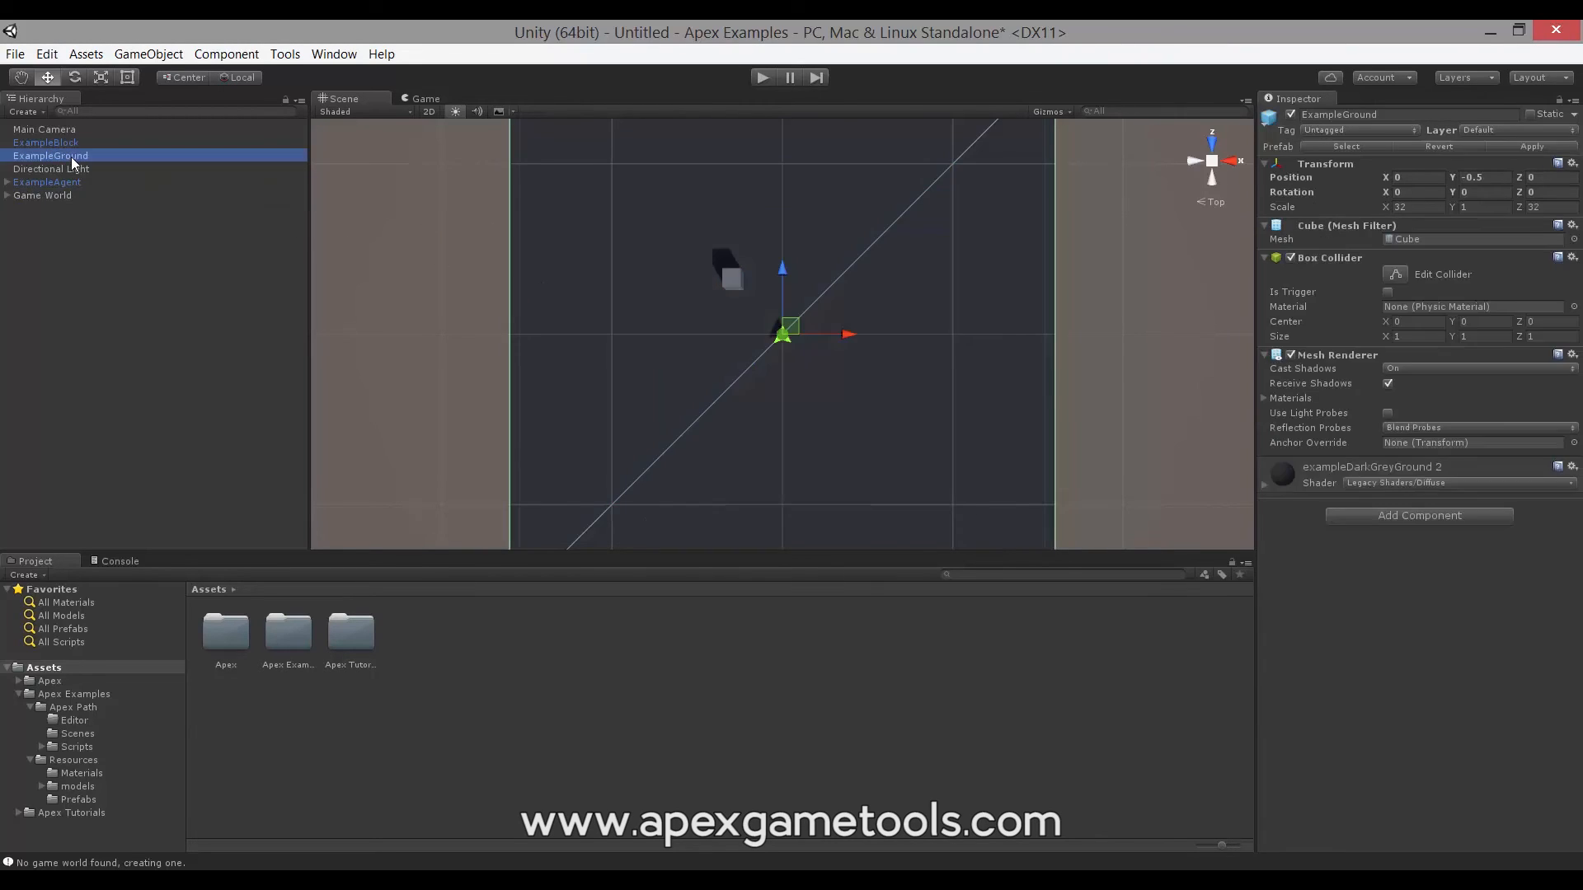
left_click(1490, 132)
left_click(1482, 269)
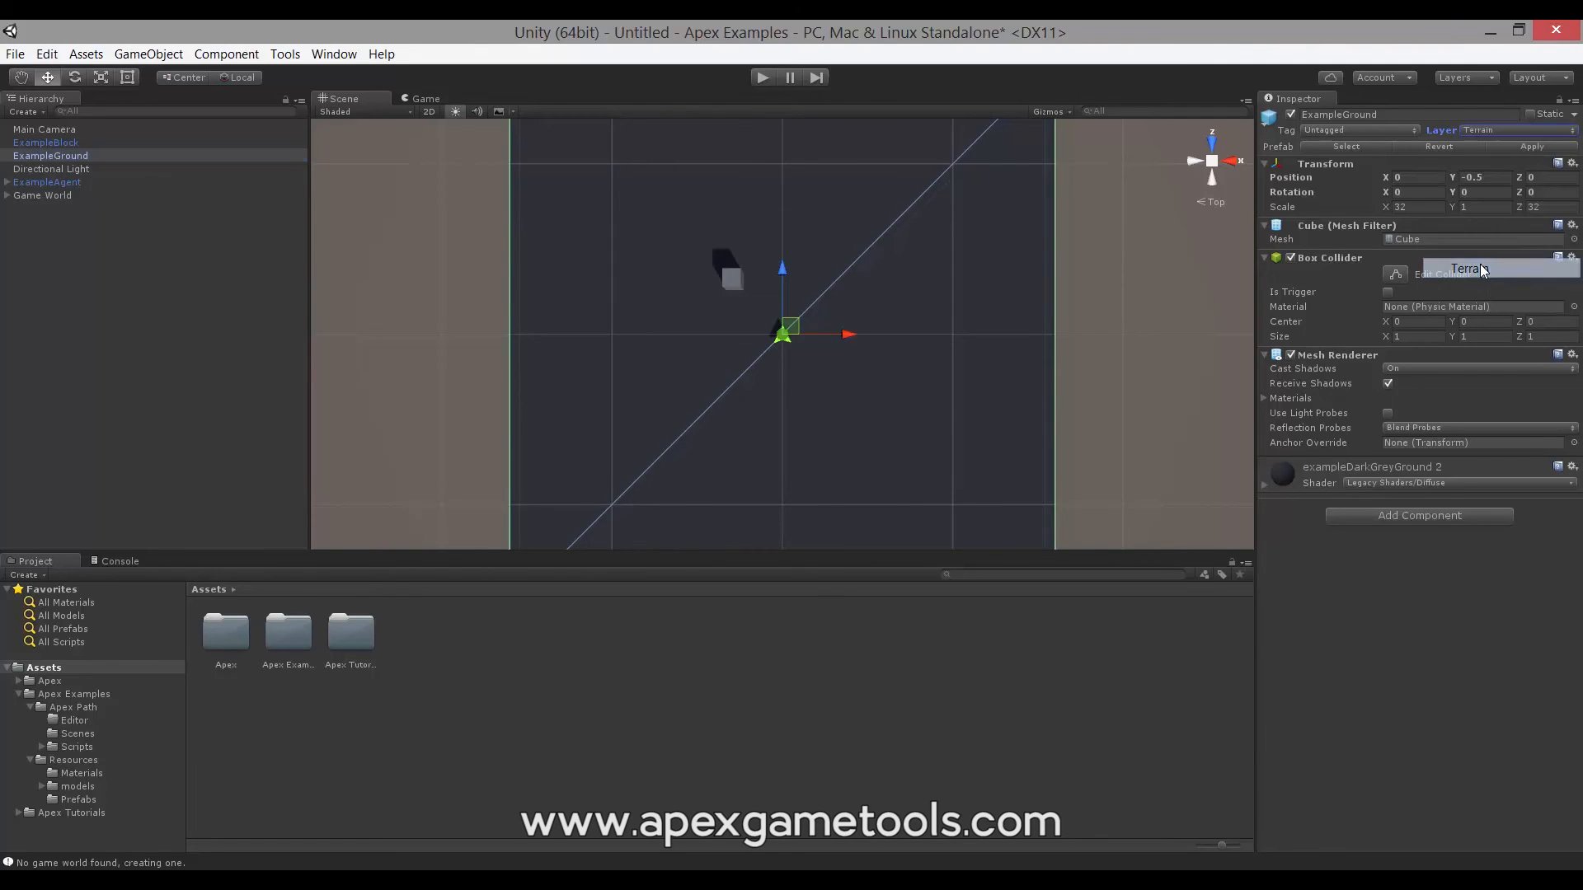
left_click(56, 141)
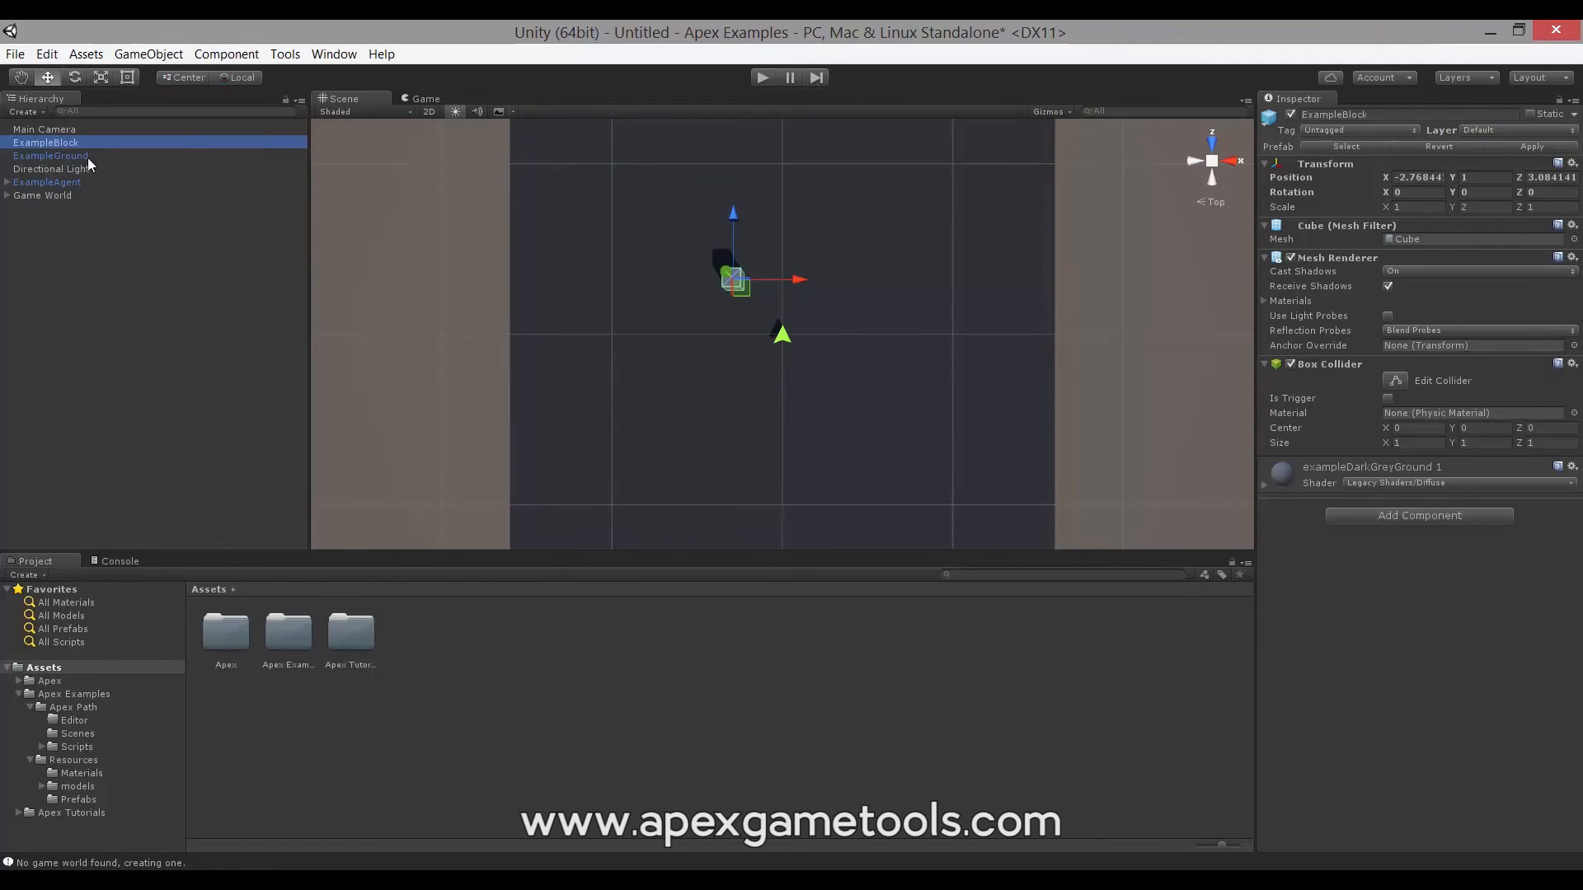
left_click(1492, 133)
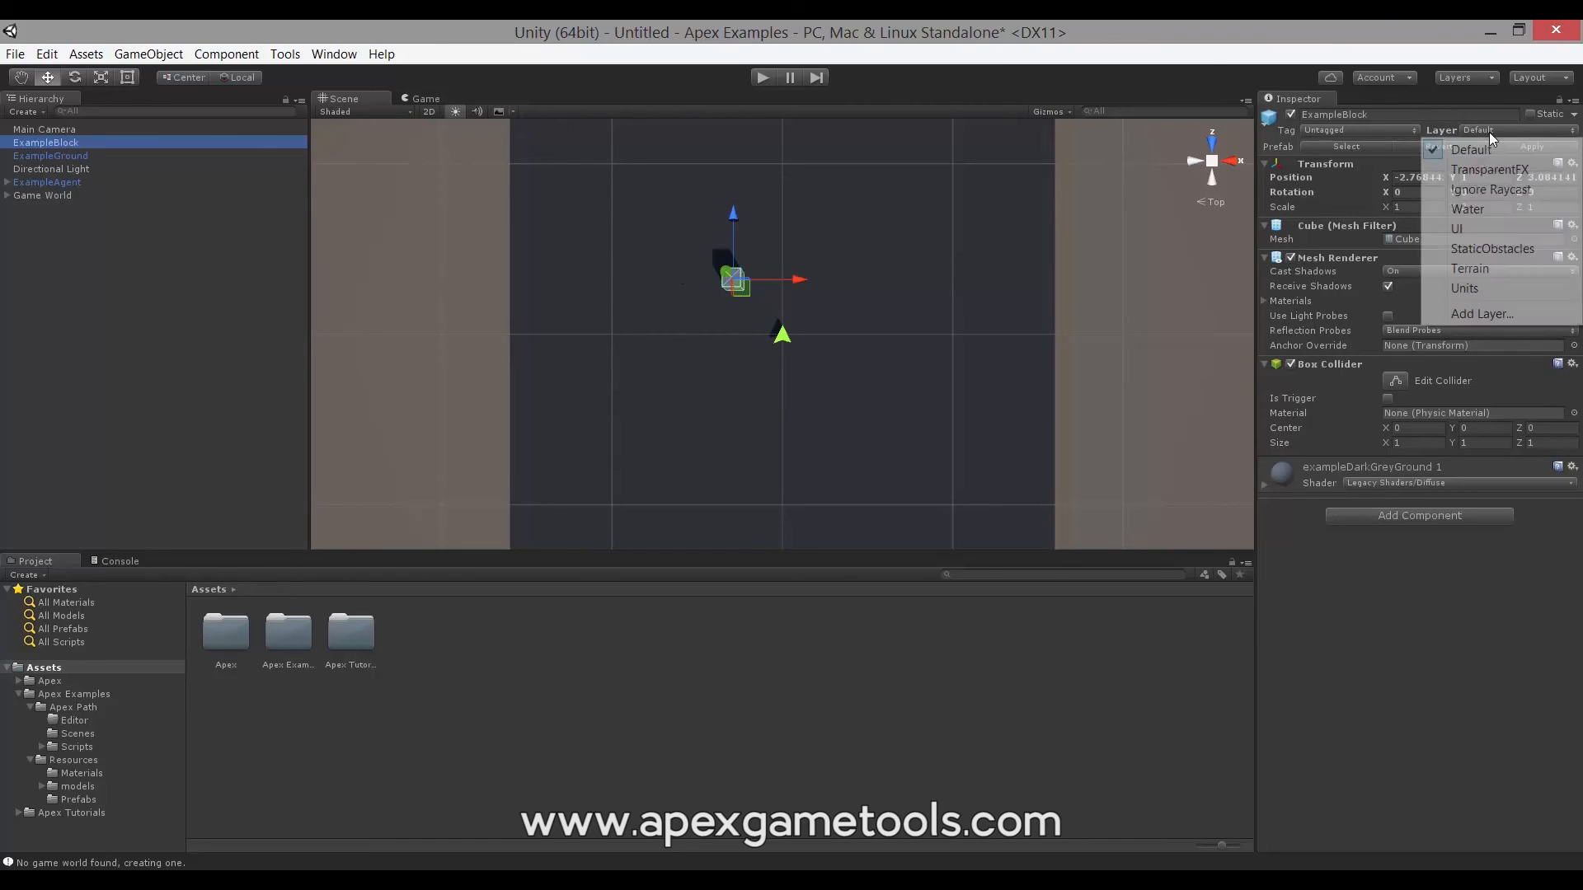
left_click(1499, 249)
left_click(37, 180)
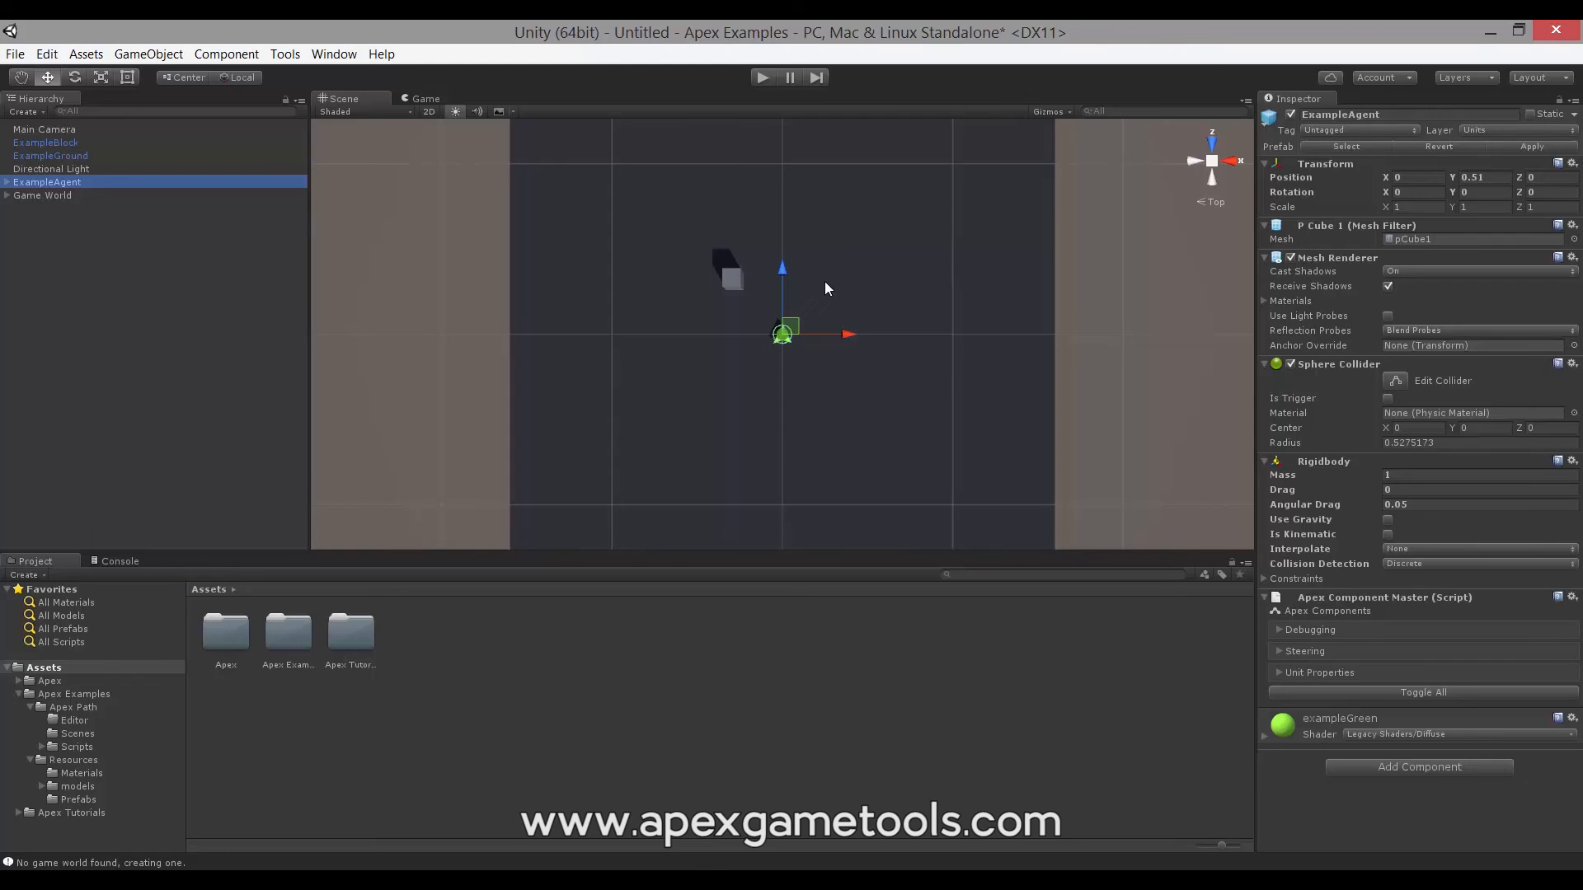
- In play mode, box-select the agent and send it to three right-clicked points, including past the cube
left_click(760, 81)
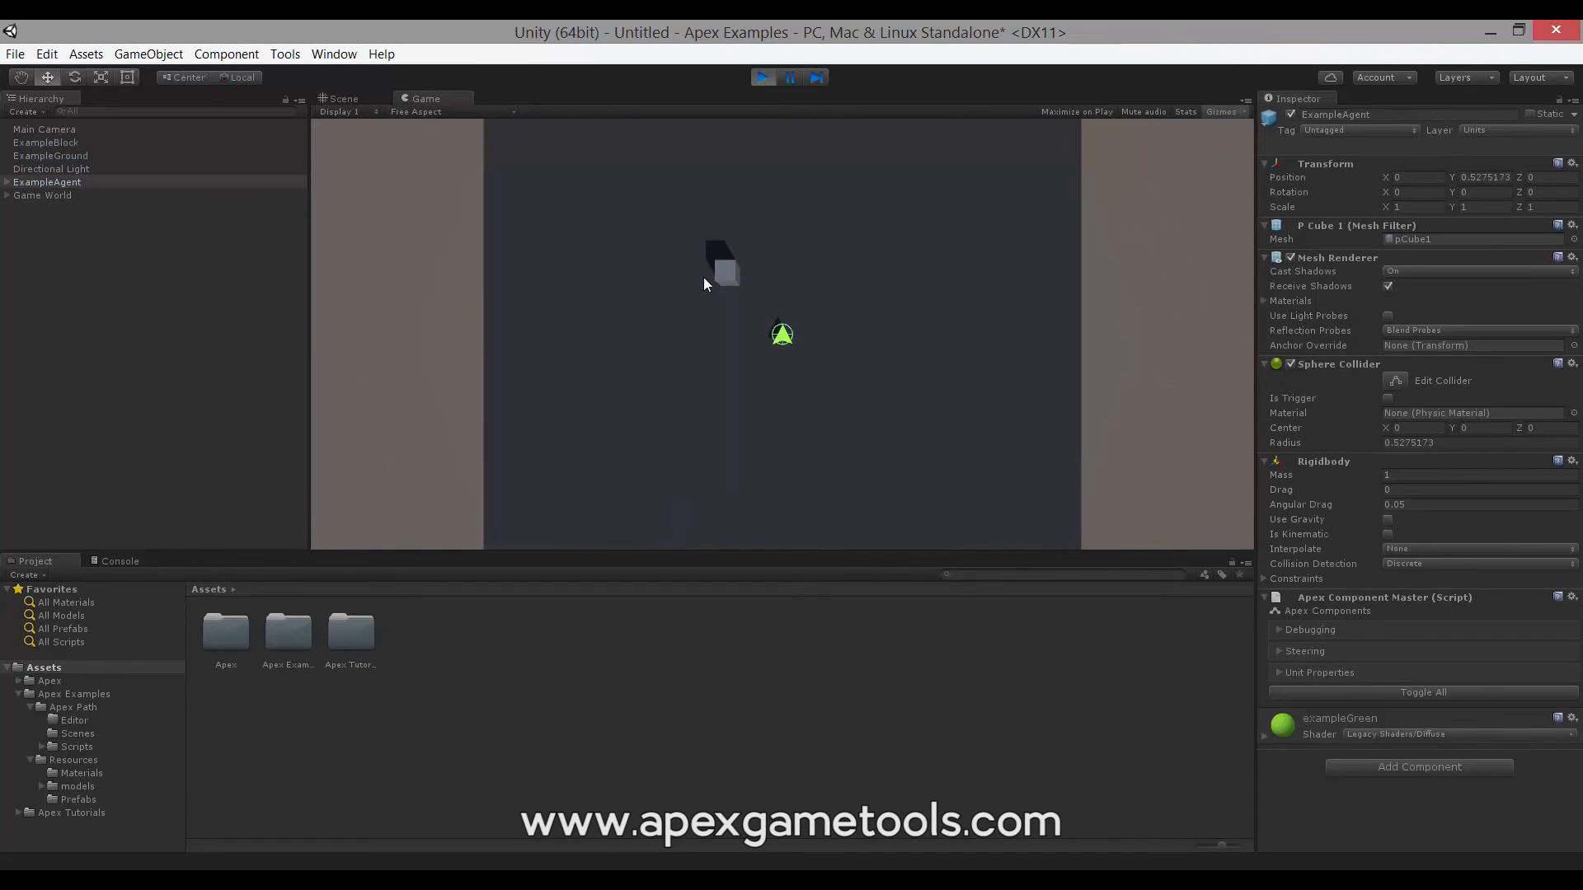
left_click_drag(704, 278, 899, 372)
right_click(779, 206)
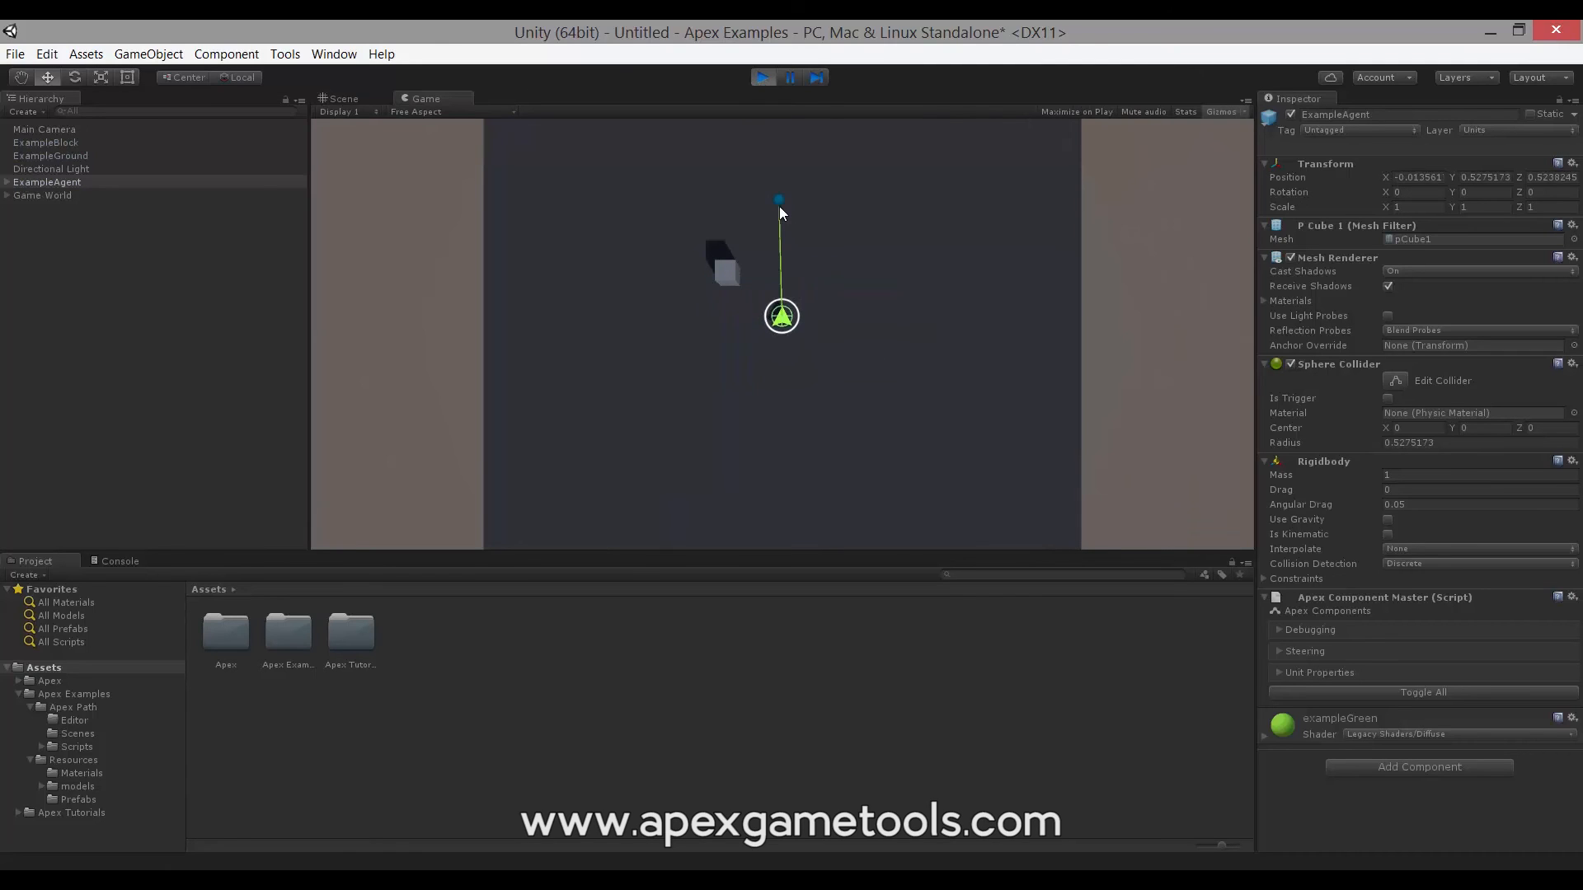
right_click(630, 223)
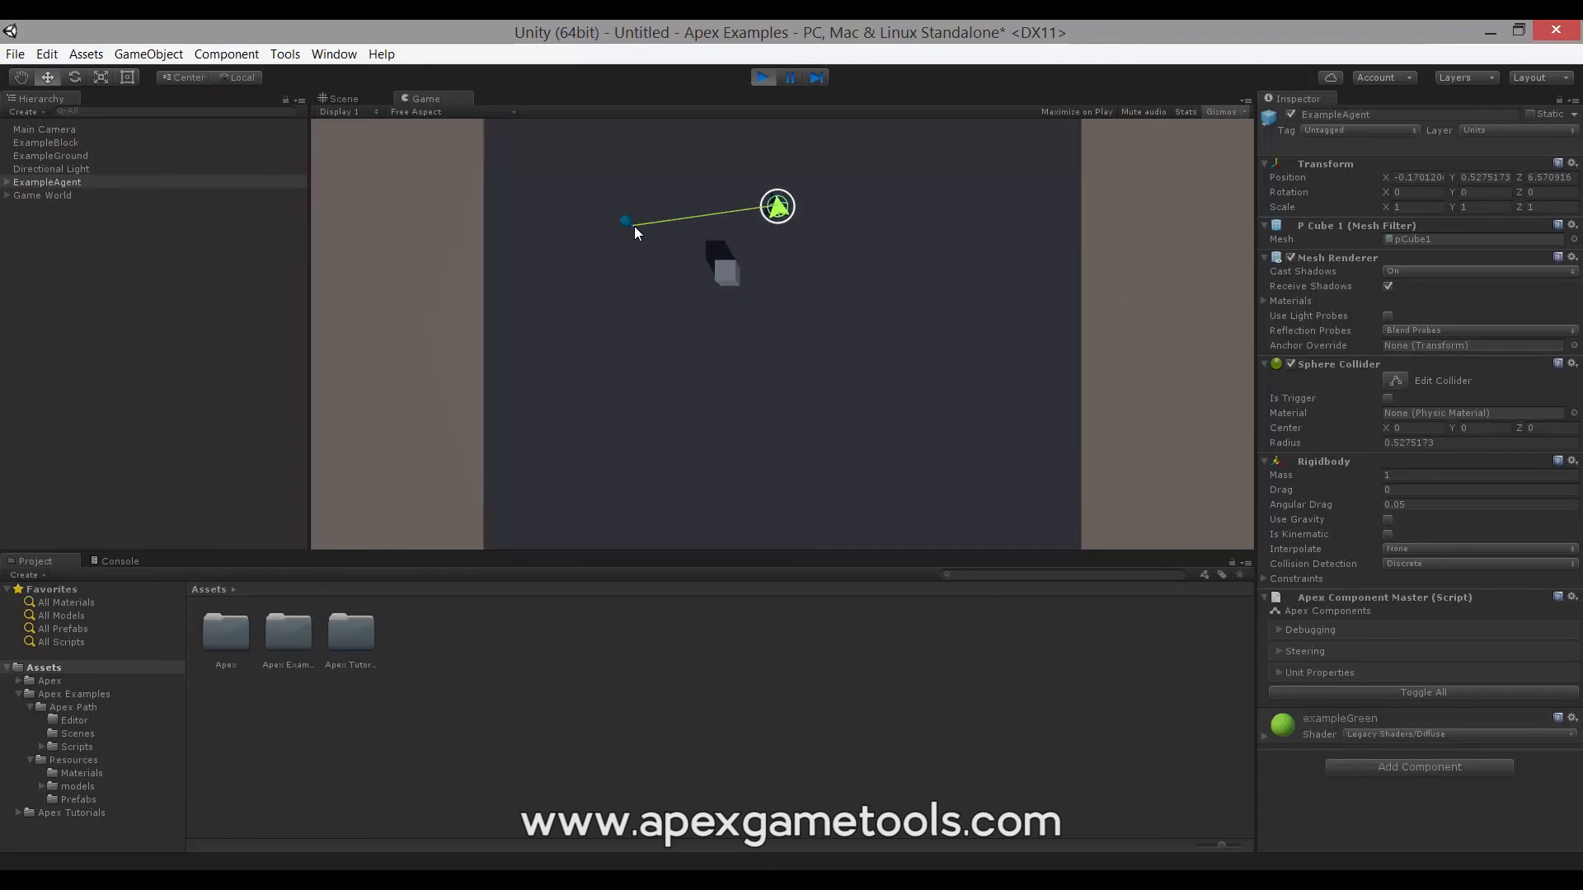
right_click(828, 320)
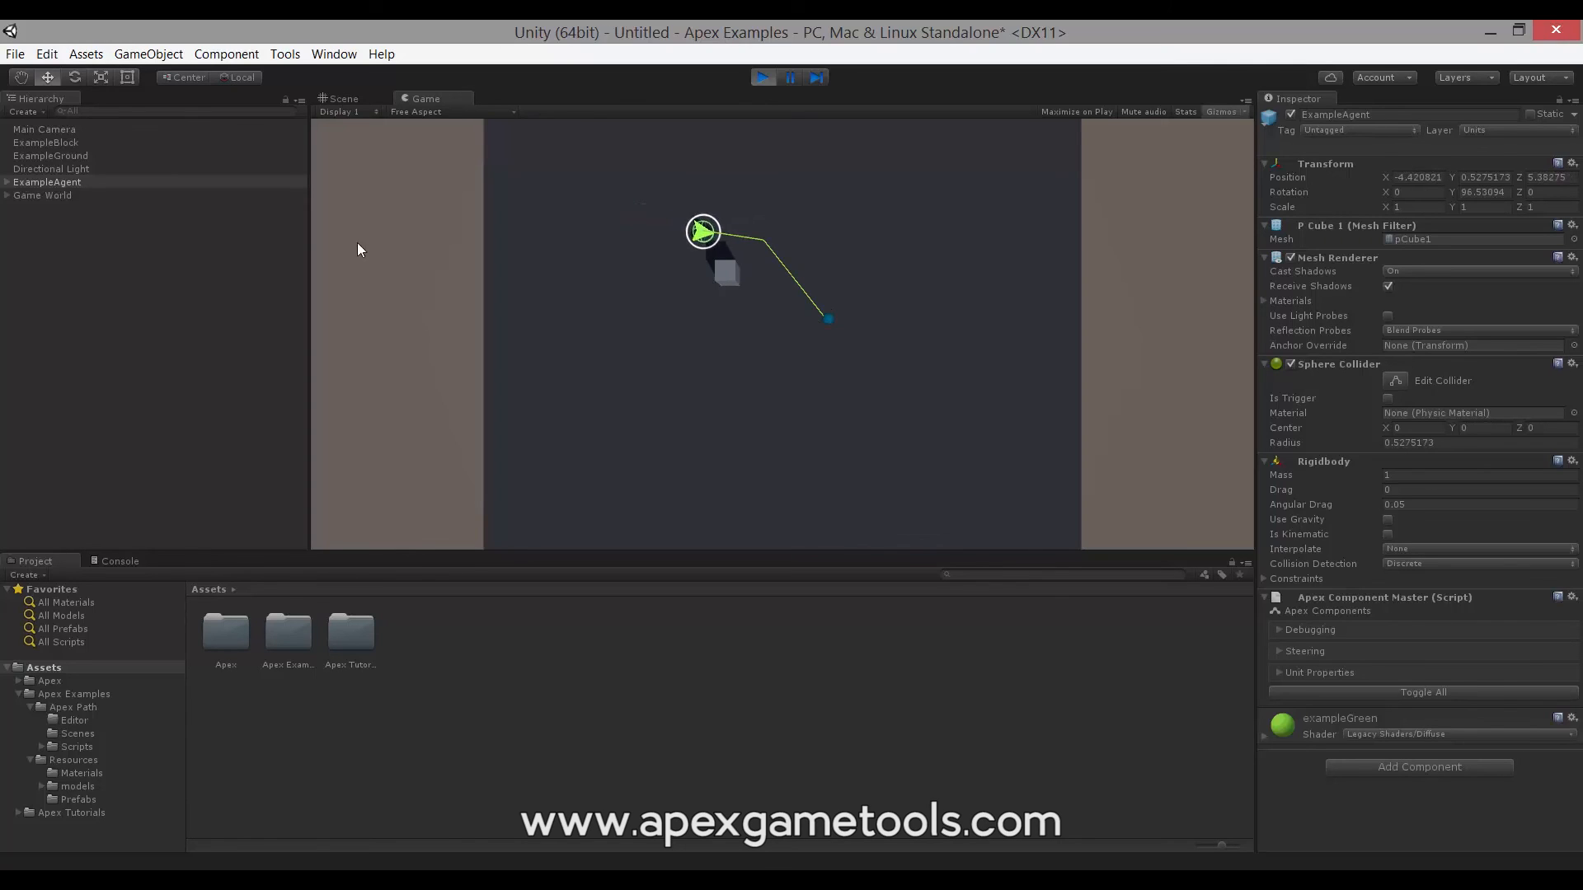
left_click(53, 195)
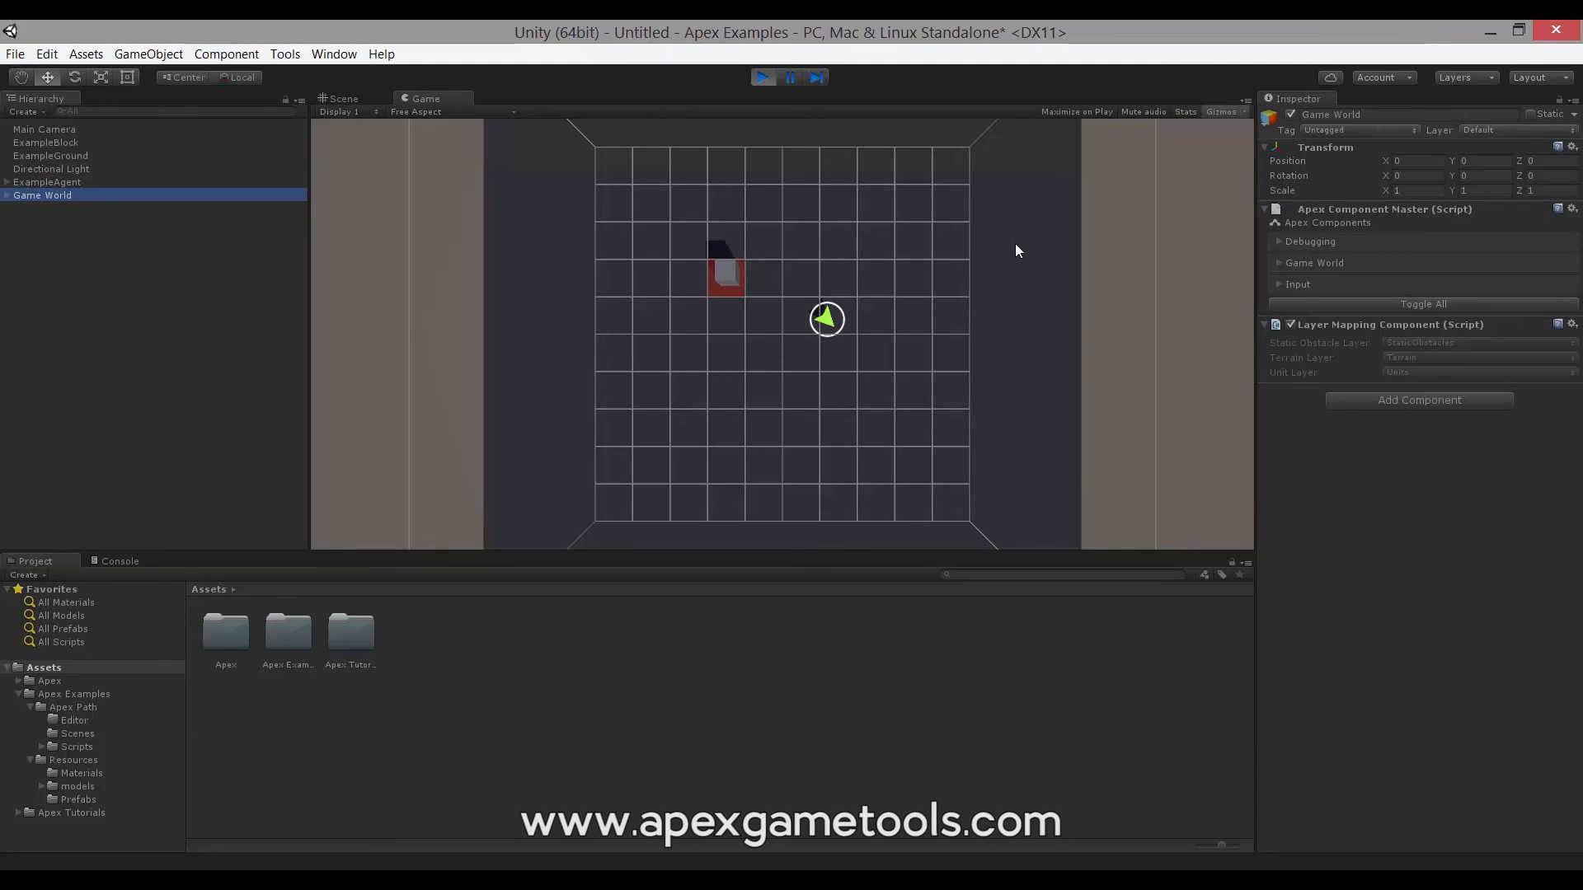
- Add a Grid Visualizer under Game World's Debugging with Draw Always enabled
left_click(1280, 242)
left_click(1278, 240)
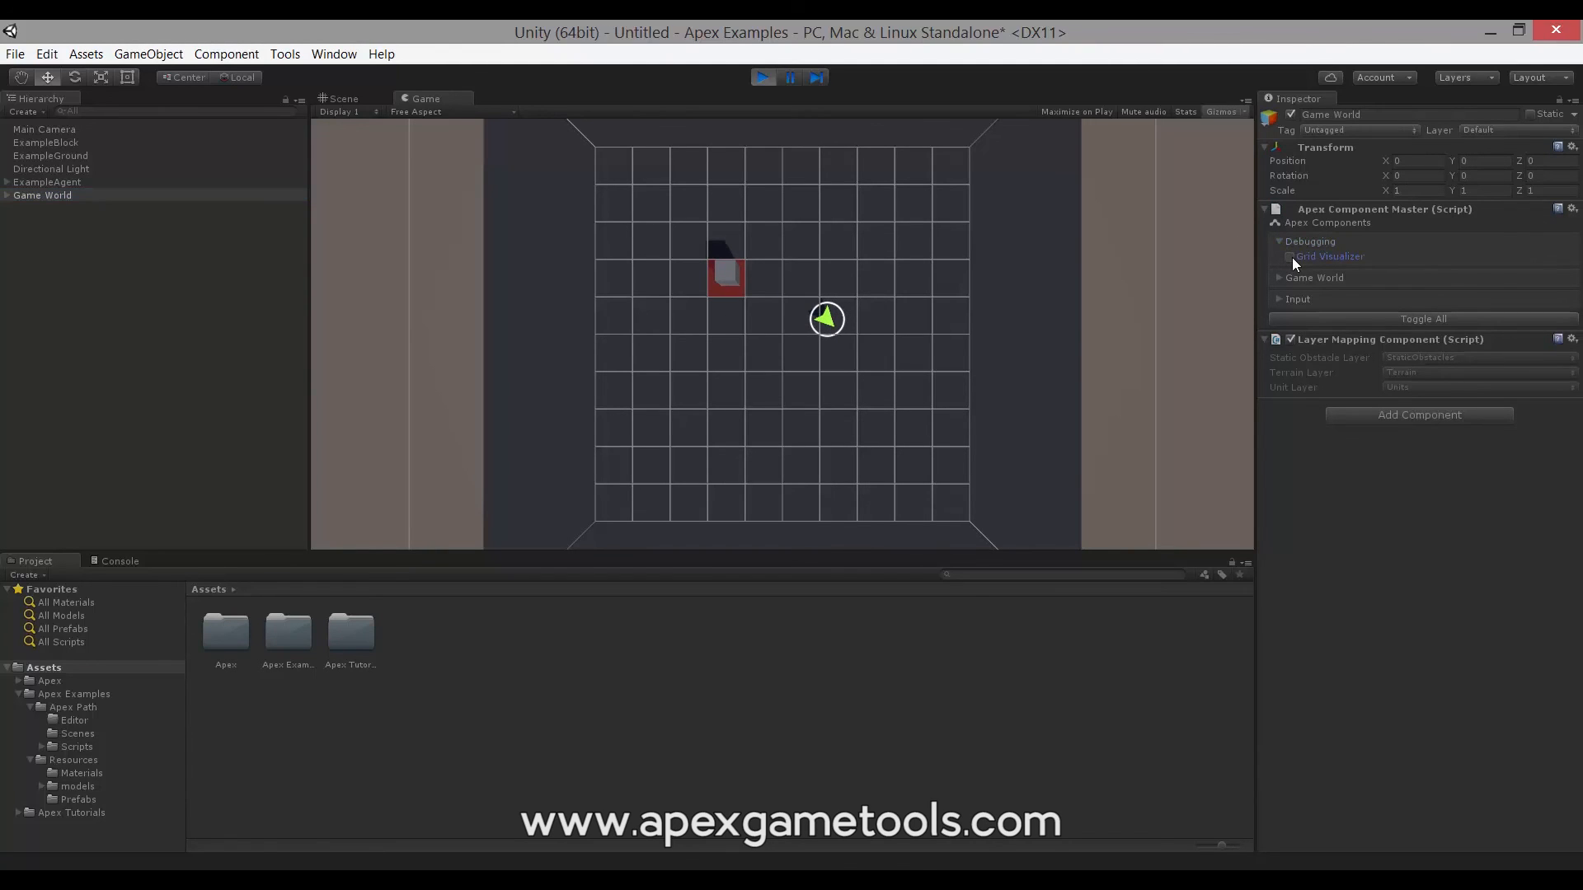
left_click(1291, 257)
left_click(1388, 381)
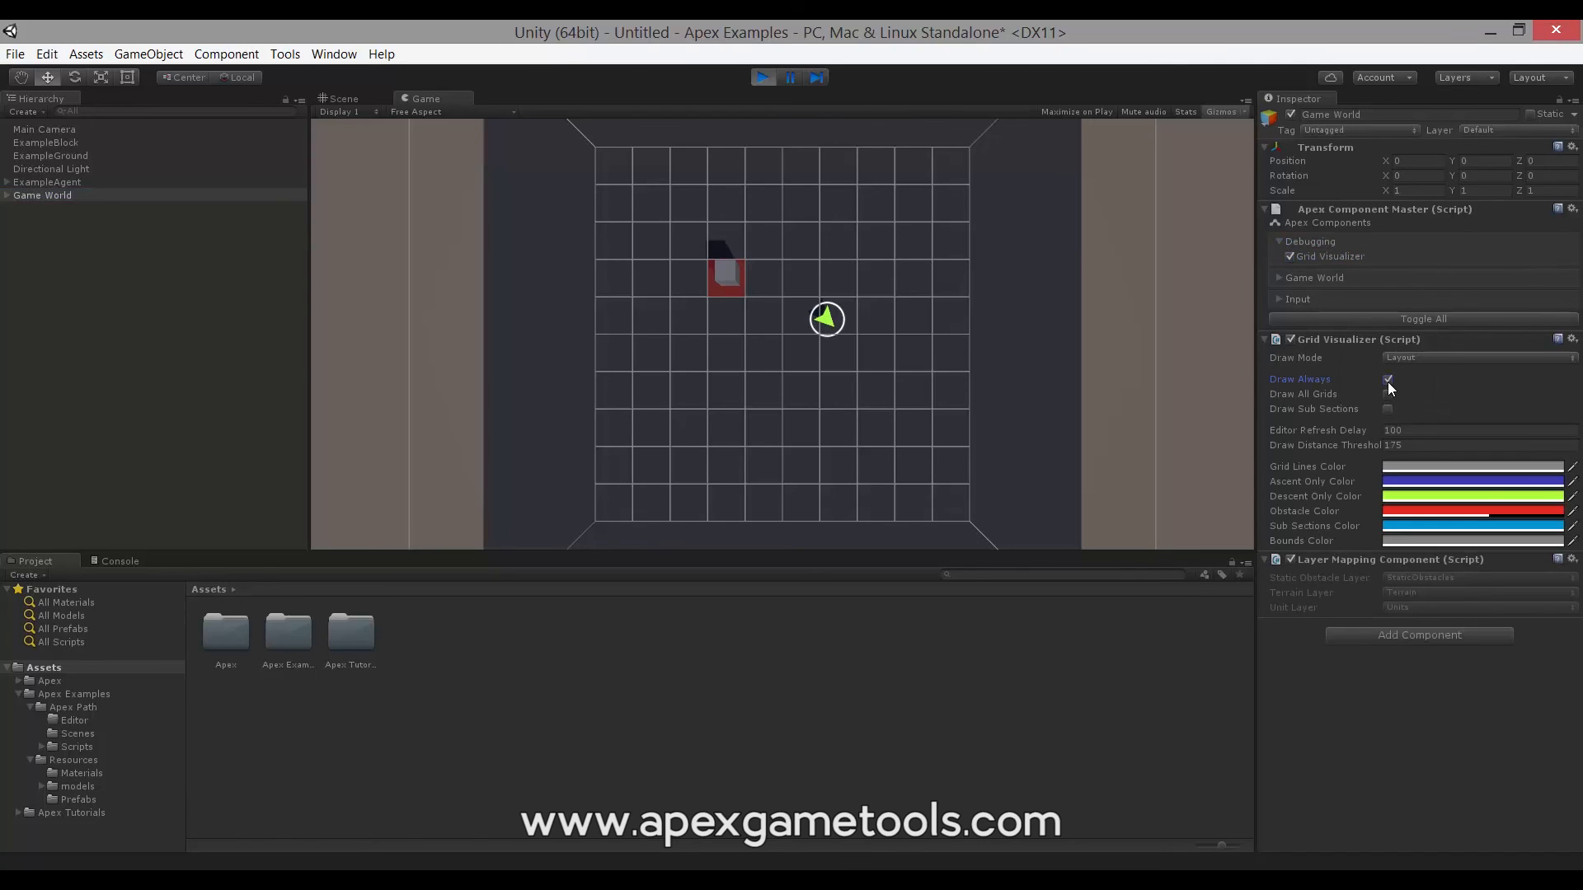
- Select ExampleAgent and send it to new lower-left and lower-right grid points
left_click(47, 183)
right_click(660, 415)
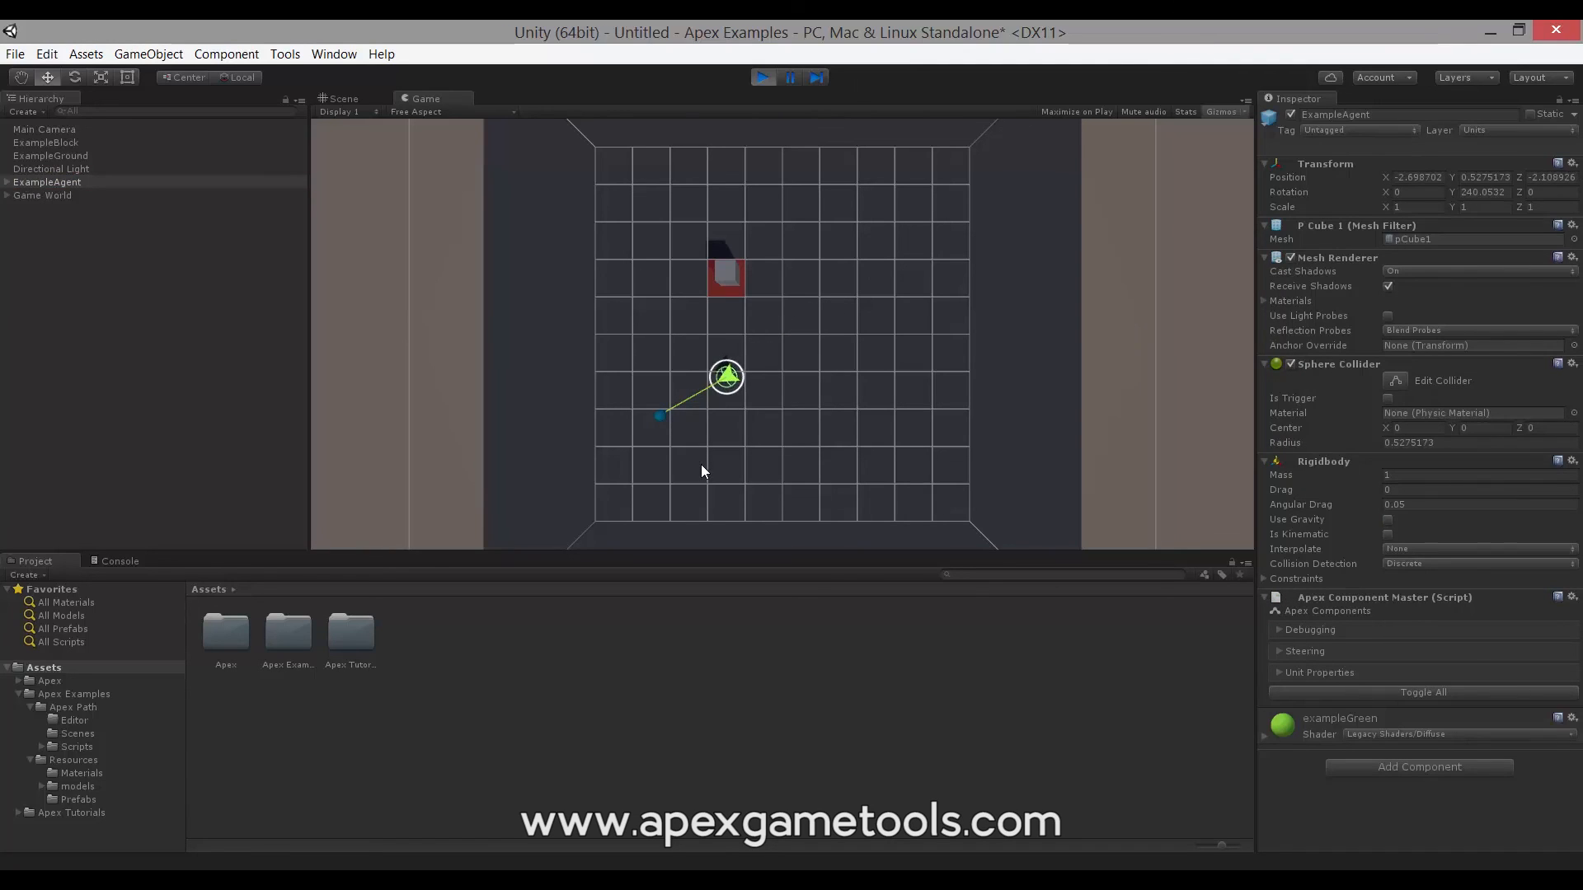
right_click(921, 466)
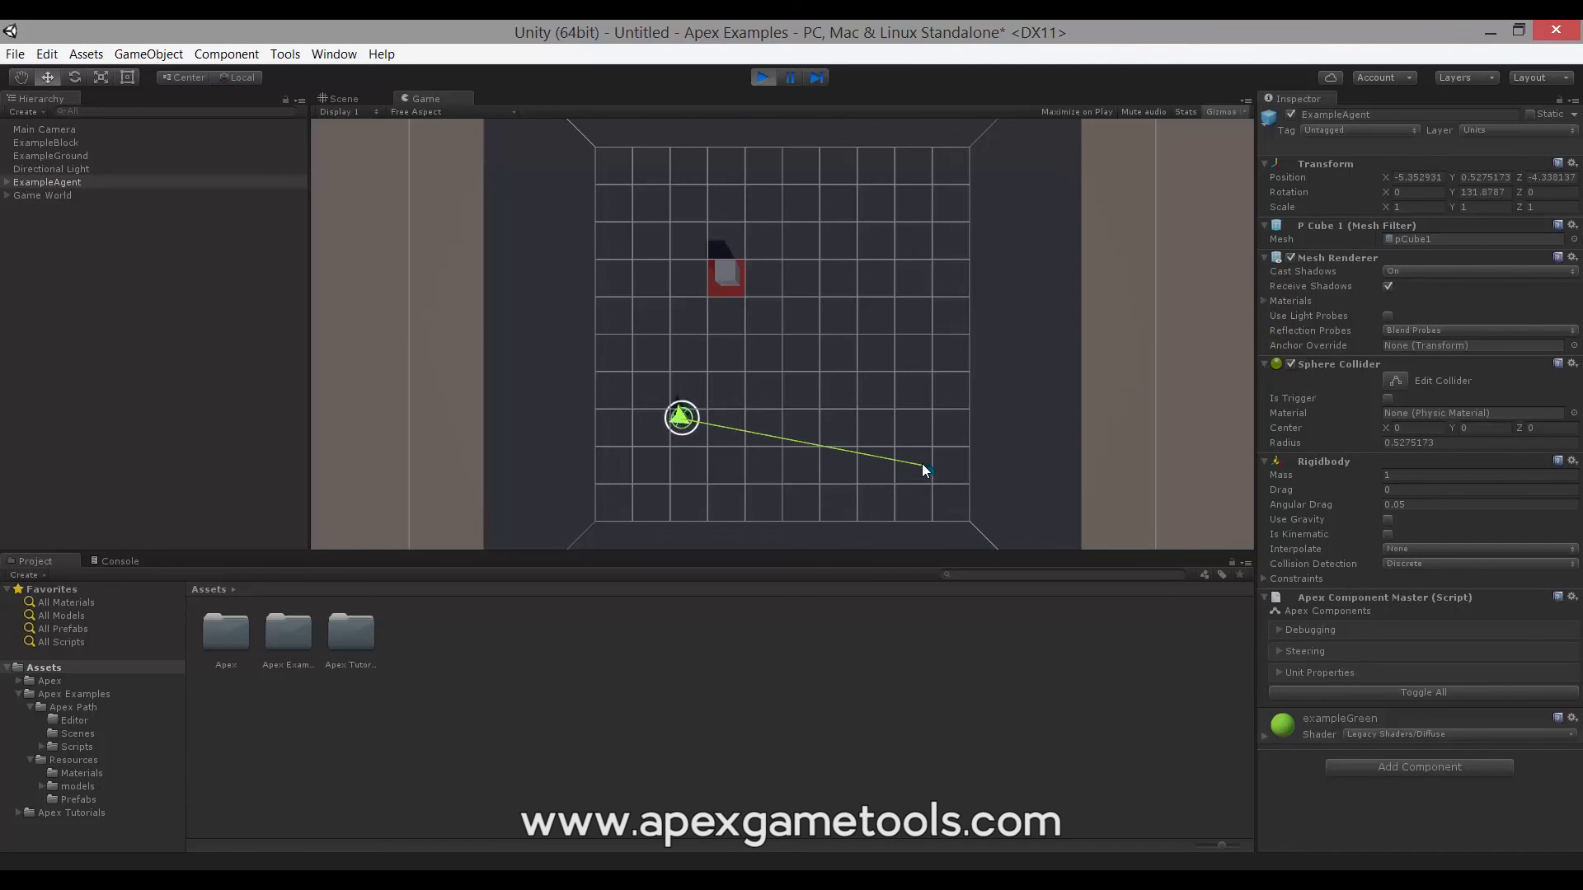